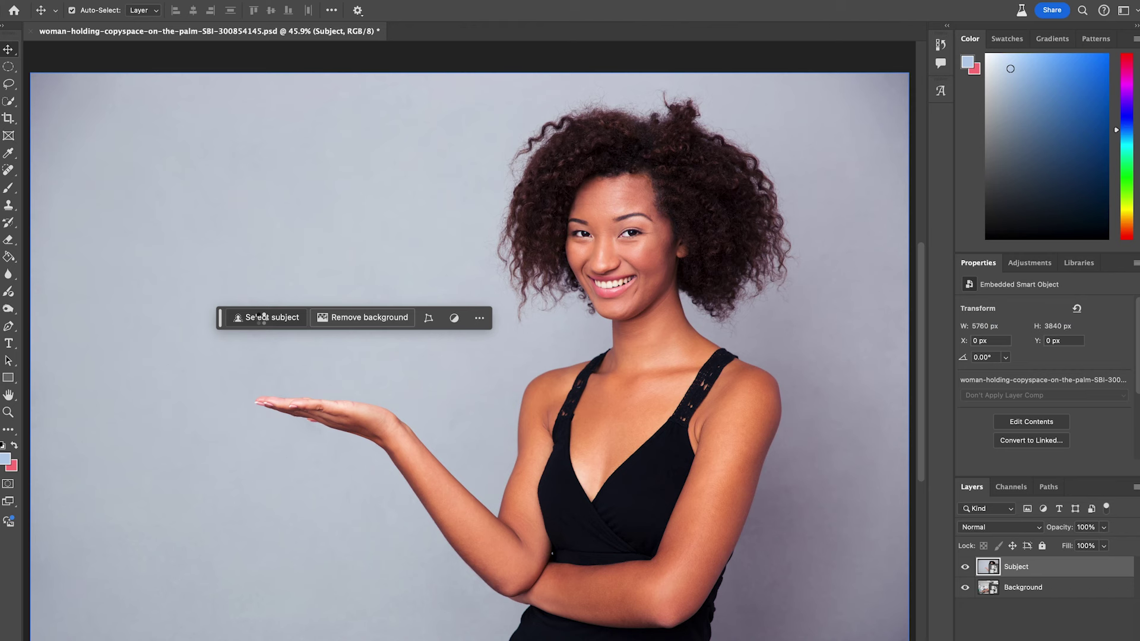
Step: Select the woman in the Subject layer with the automatic Select Subject command
click(437, 299)
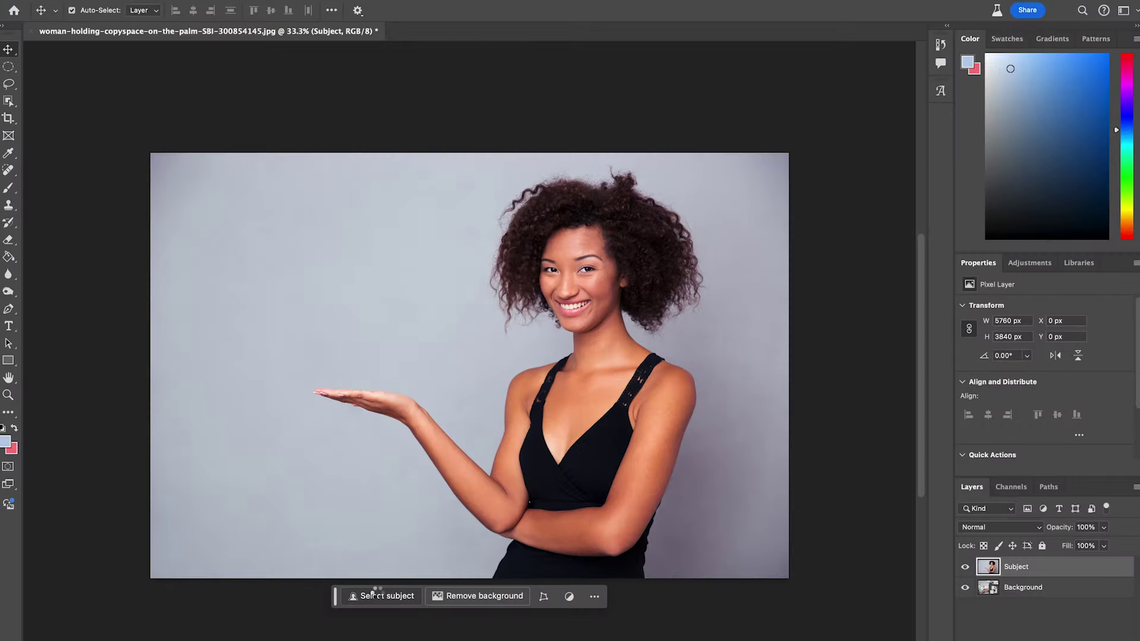
click(381, 594)
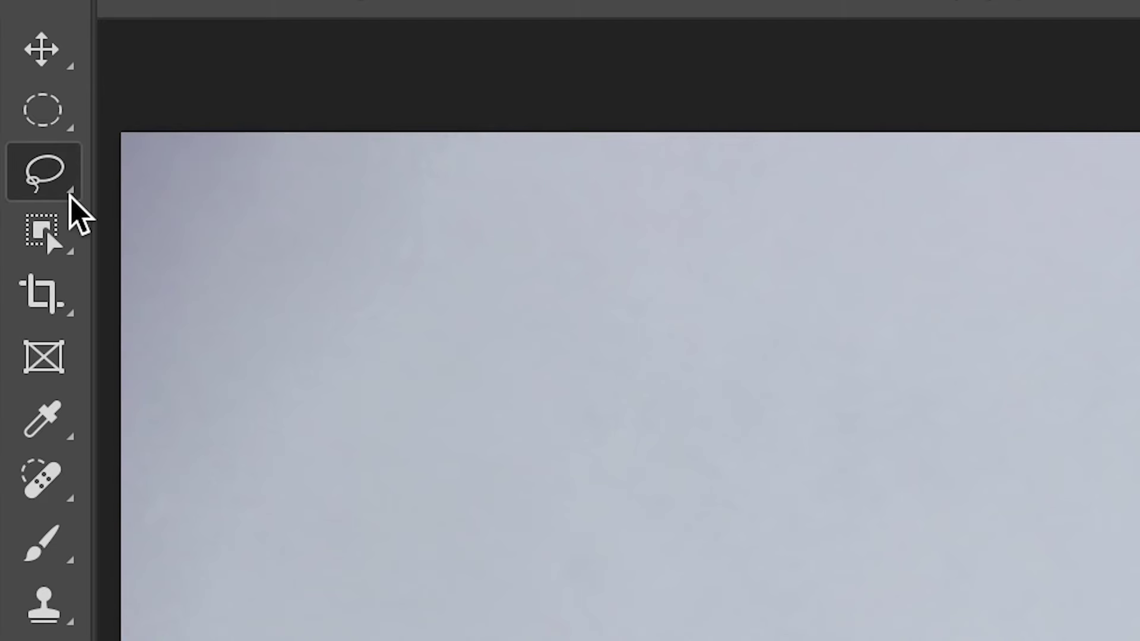
click(70, 196)
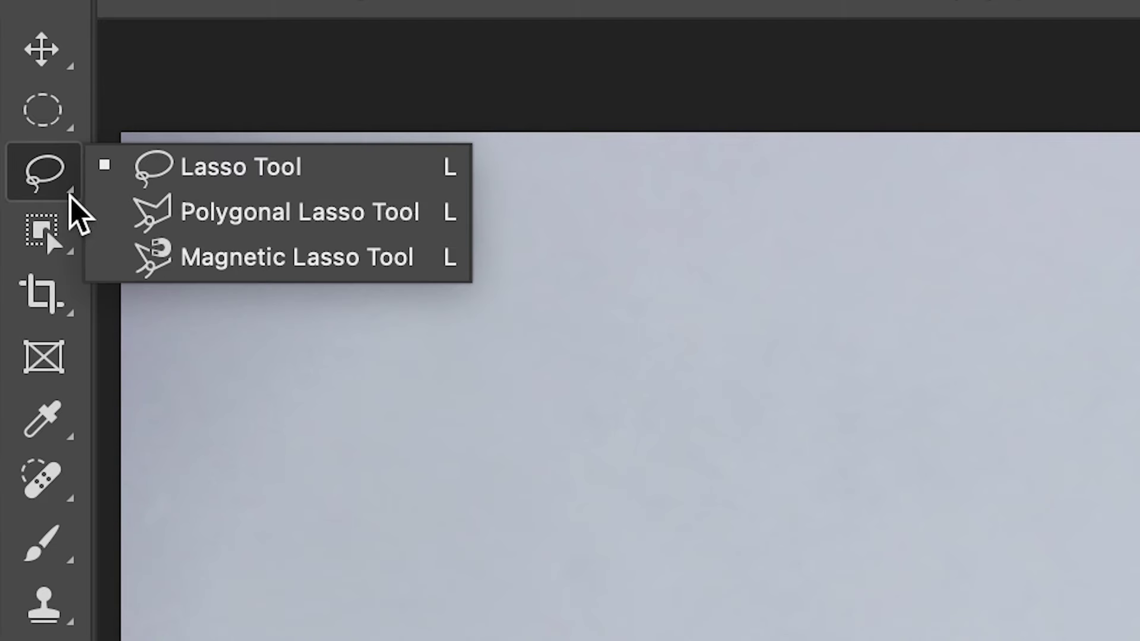
click(65, 250)
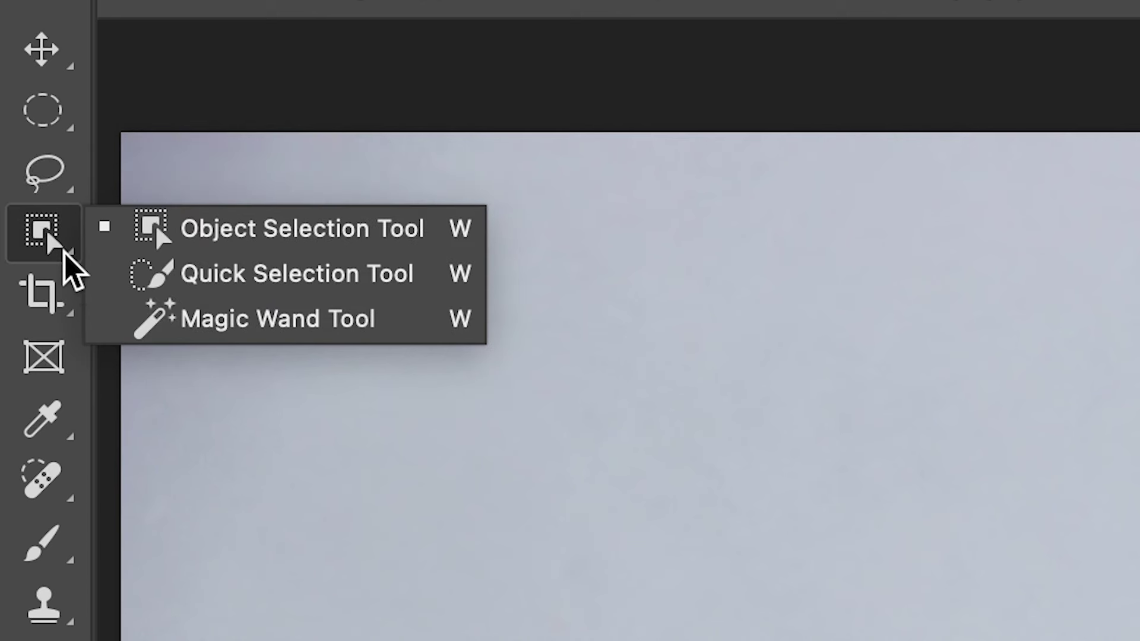
click(52, 169)
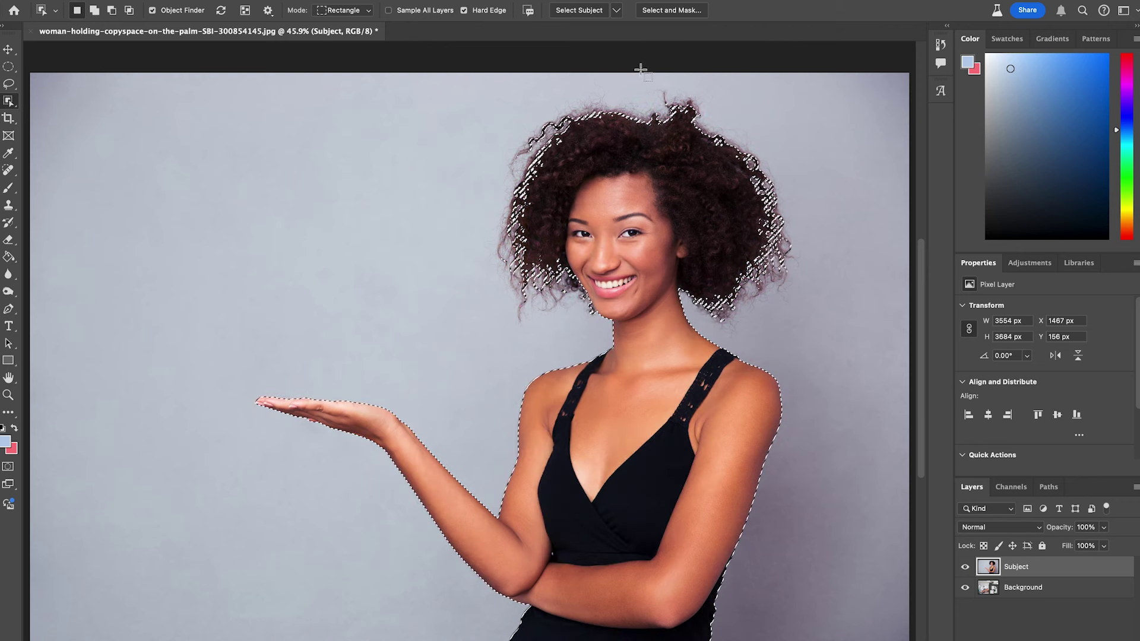
Step: Open Select and Mask for the woman's selection and preview the cutout on a black background at 100% opacity
click(660, 12)
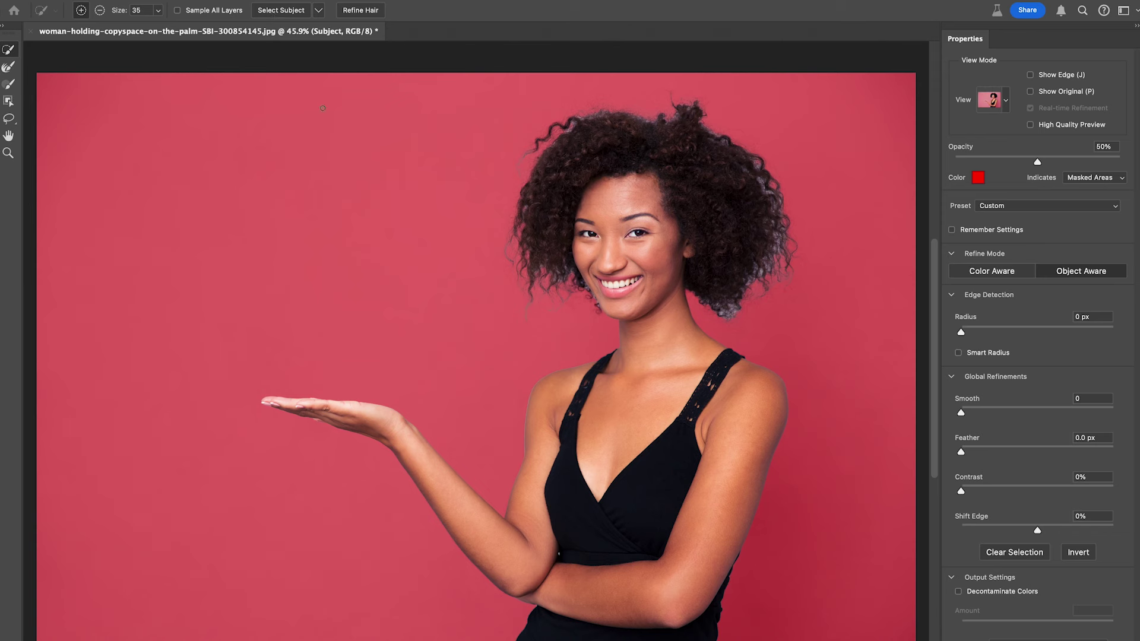
click(319, 9)
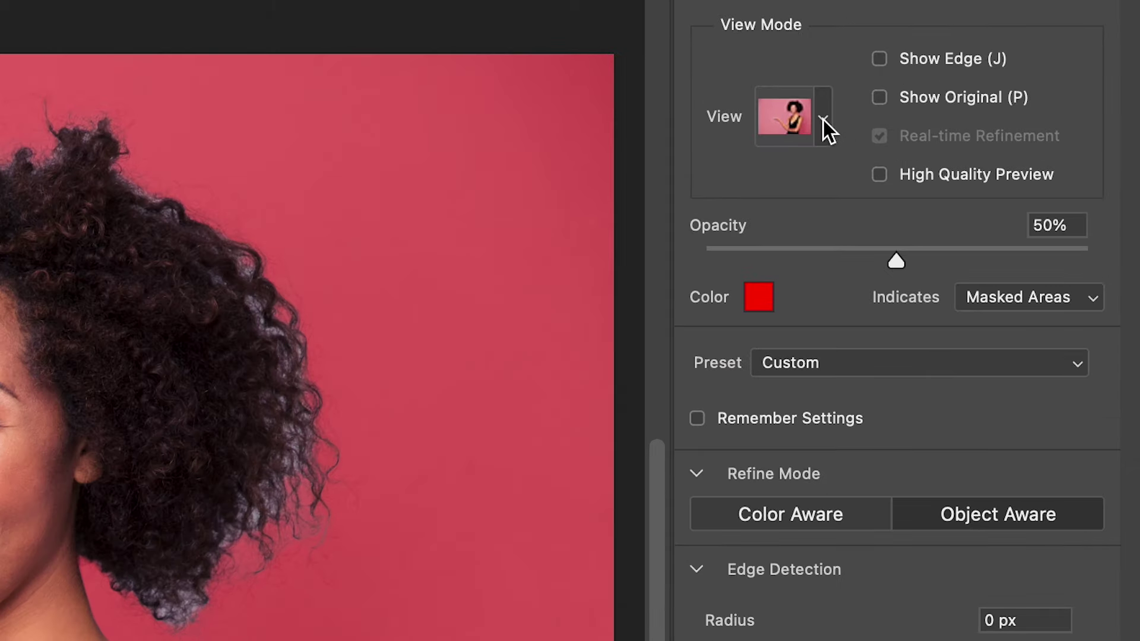
click(823, 119)
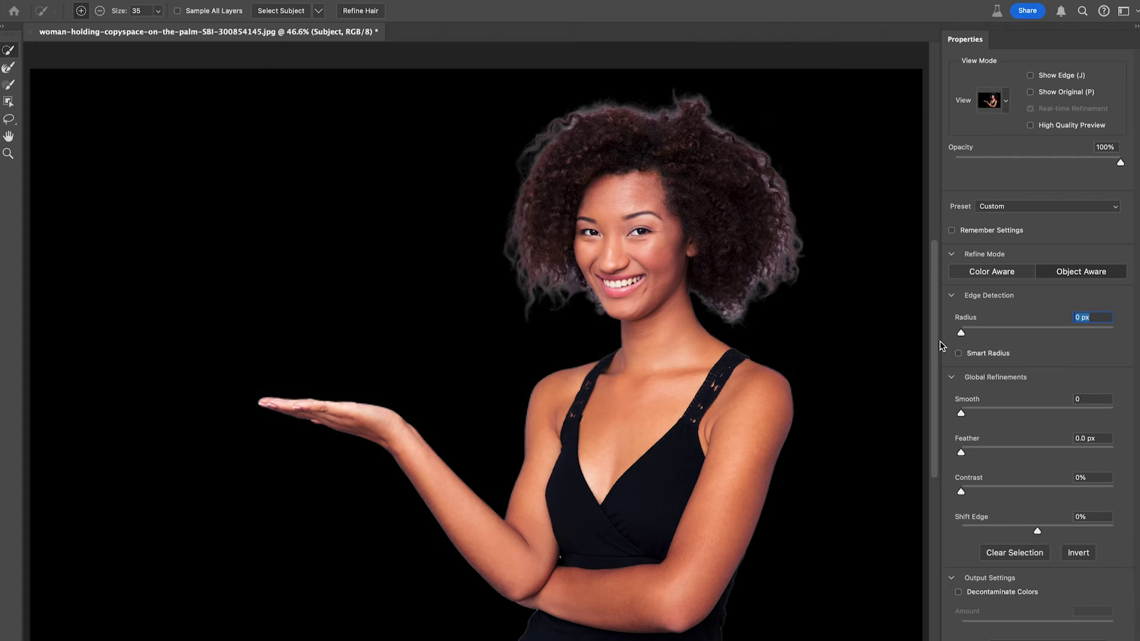
Step: Try the Radius, Feather, Contrast and Shift Edge adjustments on the cutout's edge and reset them to 0
drag(960, 332, 1124, 318)
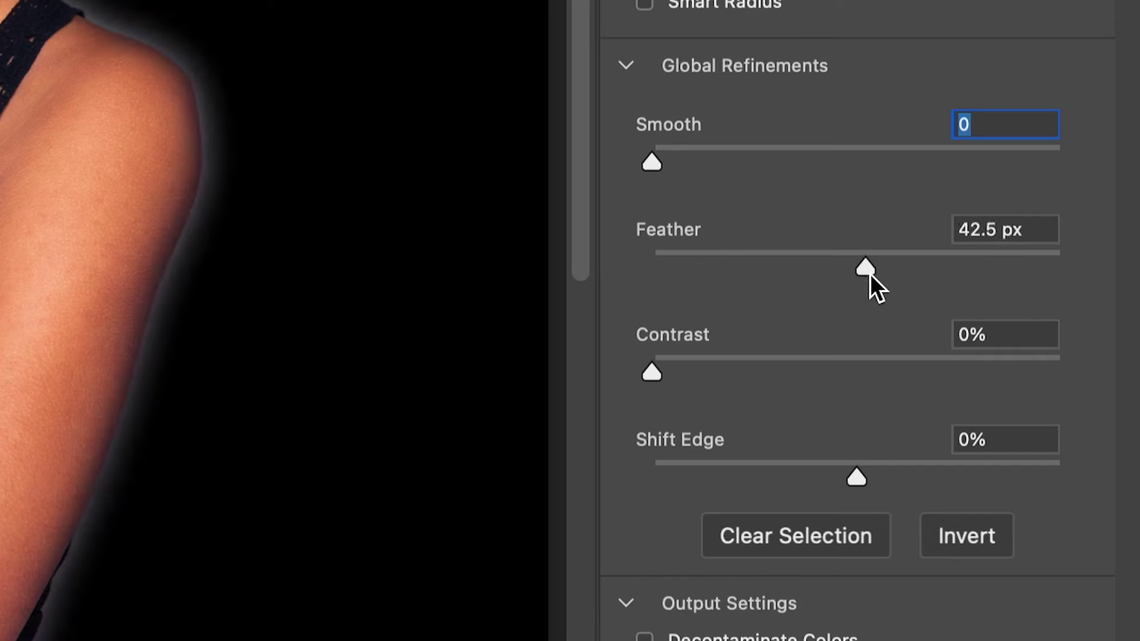
drag(870, 285, 1107, 320)
drag(1111, 453, 1000, 454)
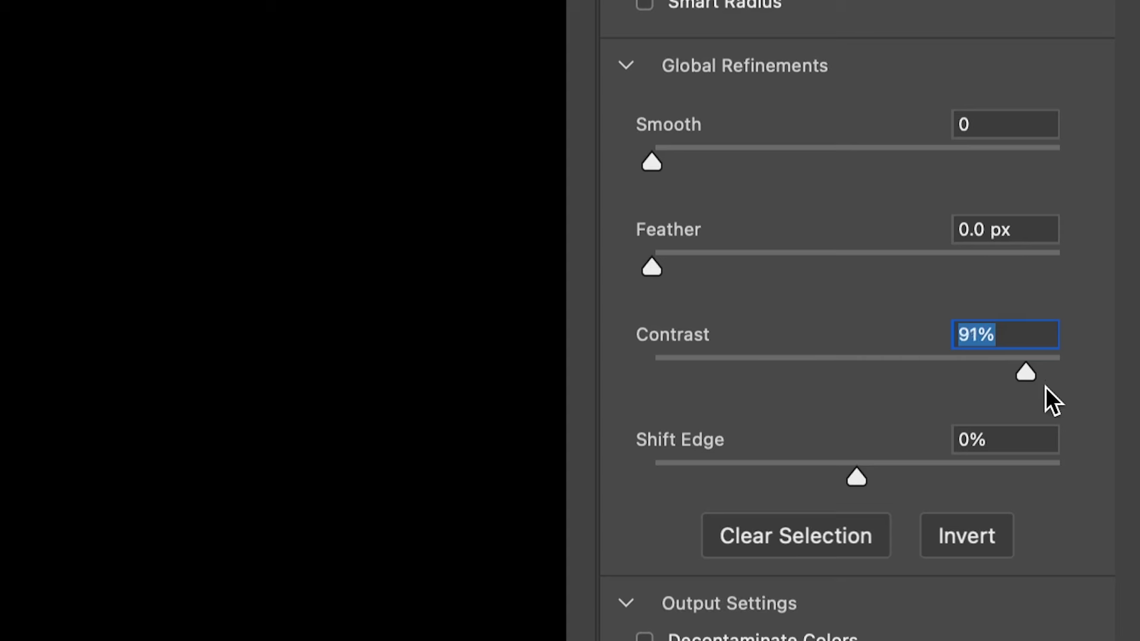
drag(962, 495, 1079, 498)
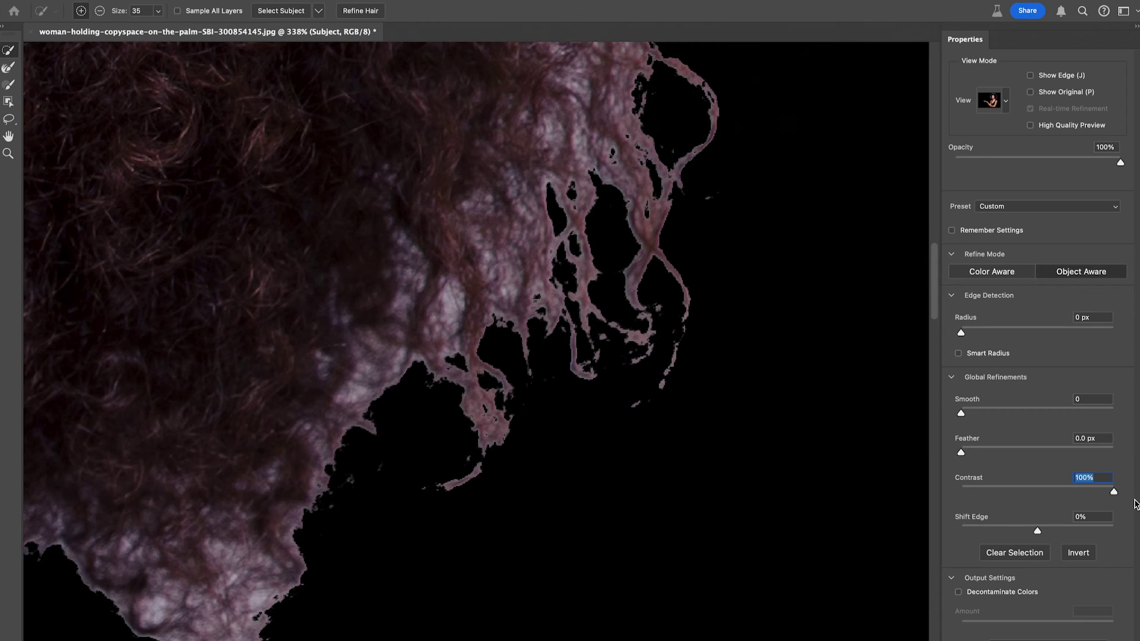
drag(1046, 505, 950, 506)
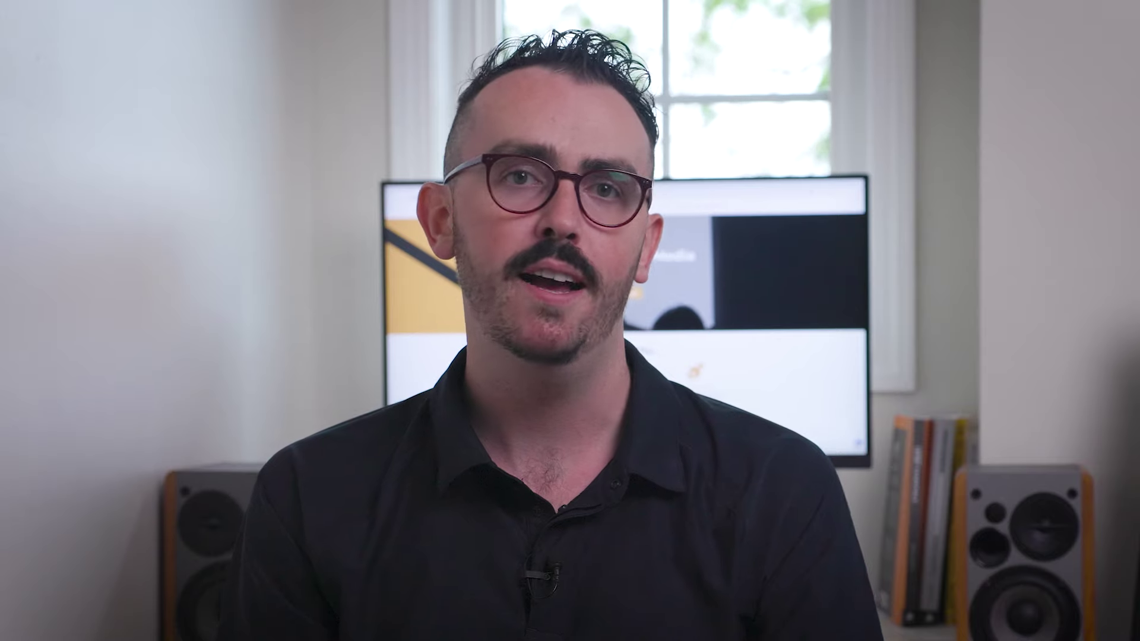
drag(799, 468, 795, 469)
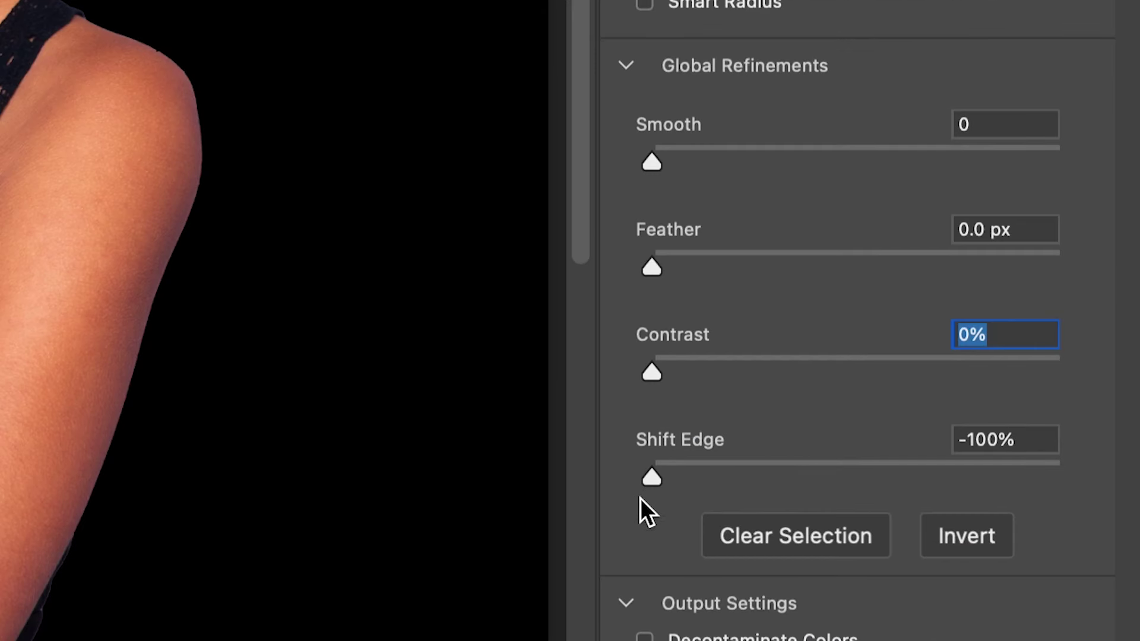
drag(660, 498, 999, 454)
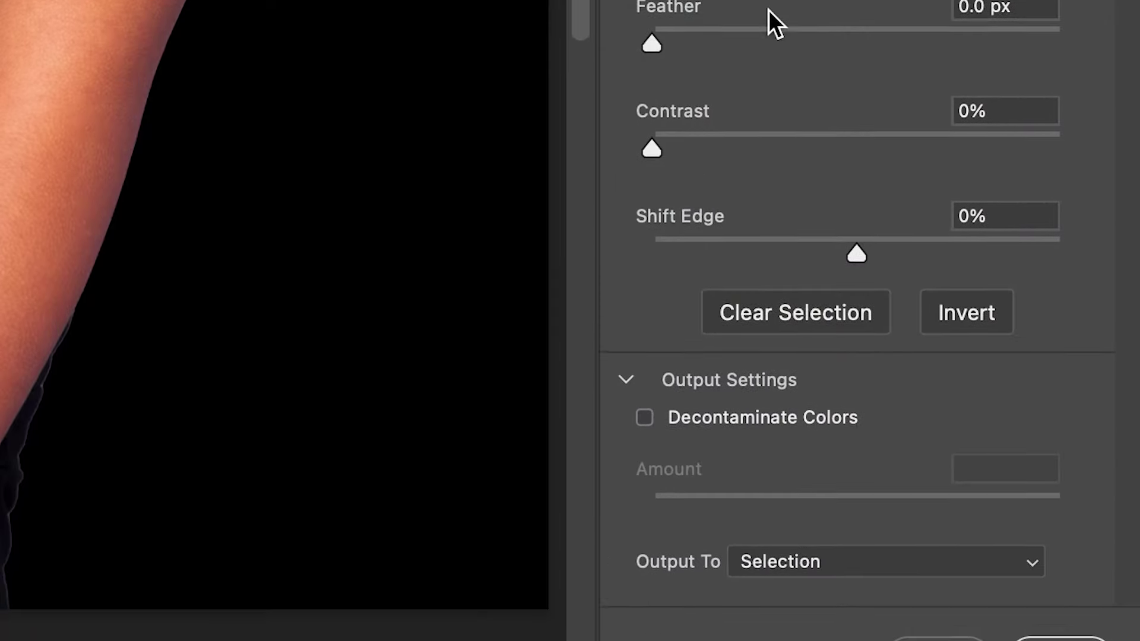
Step: Enable Decontaminate Colors and set the output to New Layer with Layer Mask
click(650, 355)
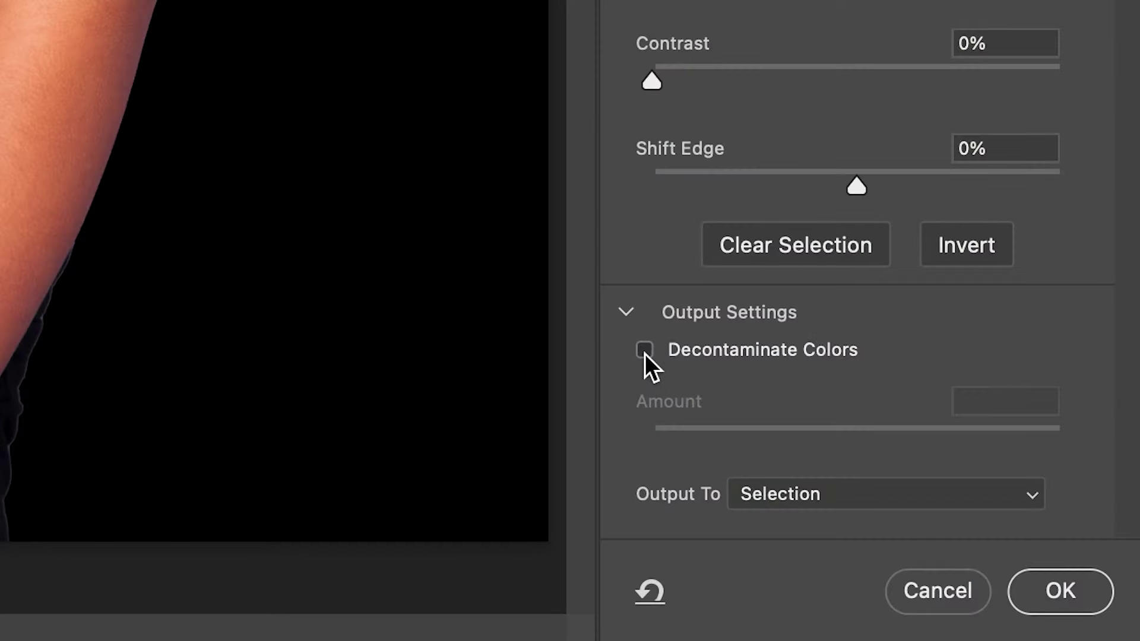
click(645, 352)
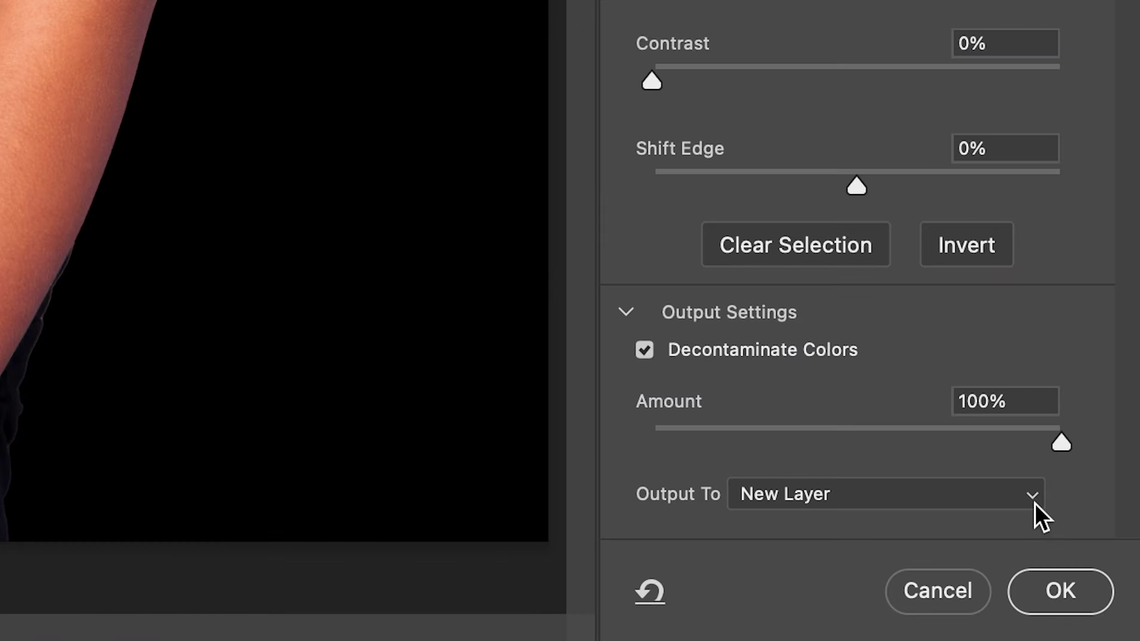
click(1034, 503)
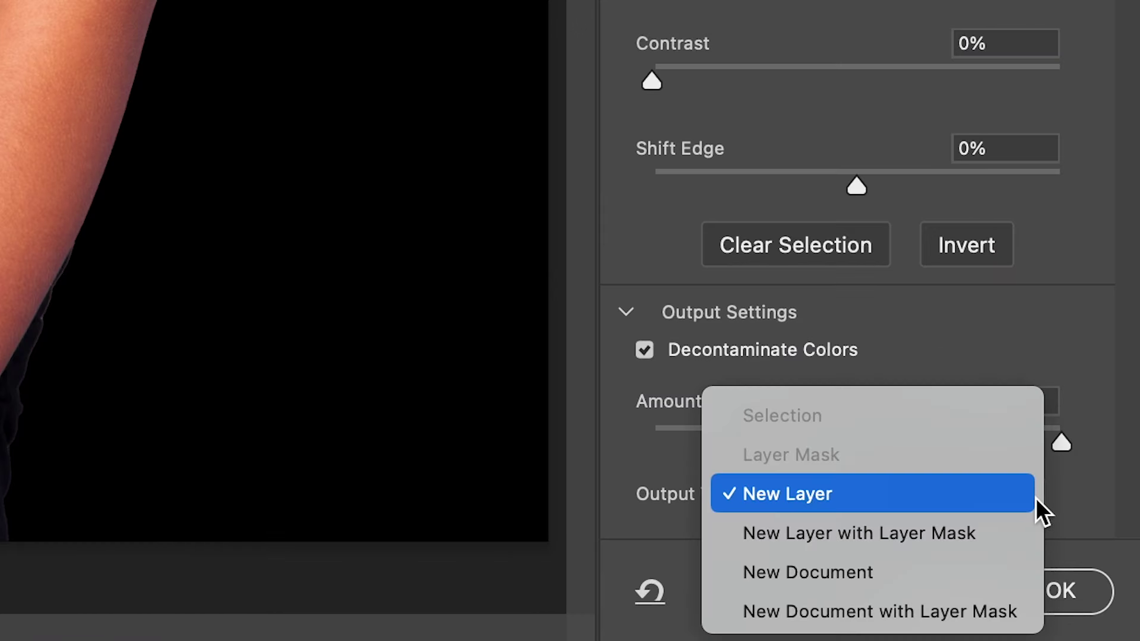
click(980, 538)
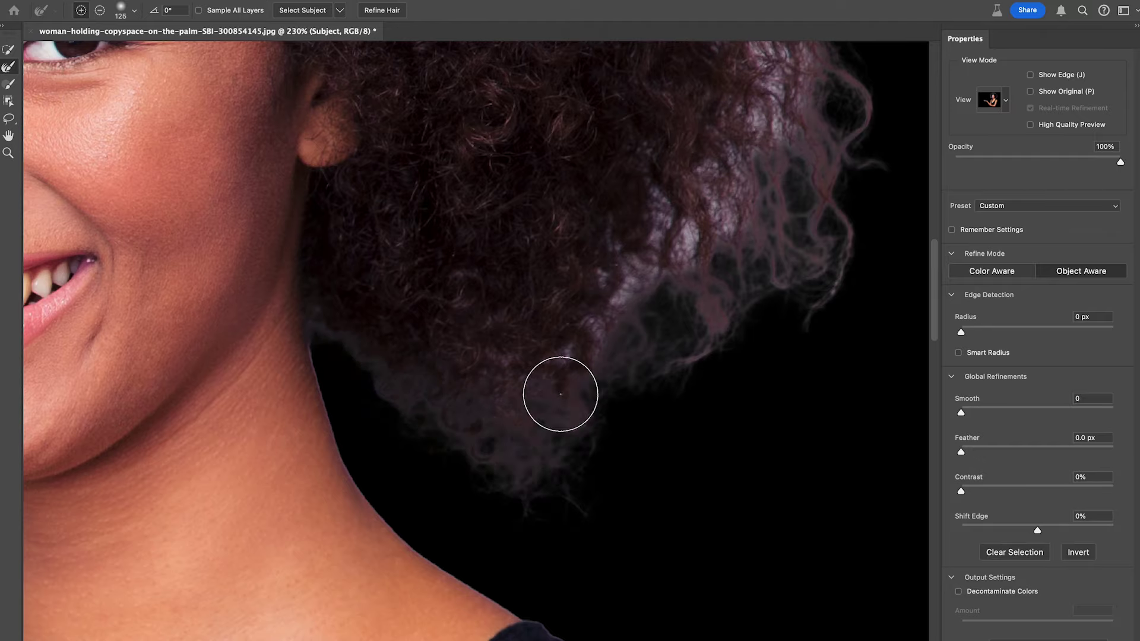
Step: Paint over the lower hair edges and the outline beside the arm with the Refine Edge Brush and output the masked cutout
mouse_move(560, 394)
mouse_down()
mouse_move(706, 344)
mouse_move(819, 238)
mouse_move(472, 309)
mouse_up()
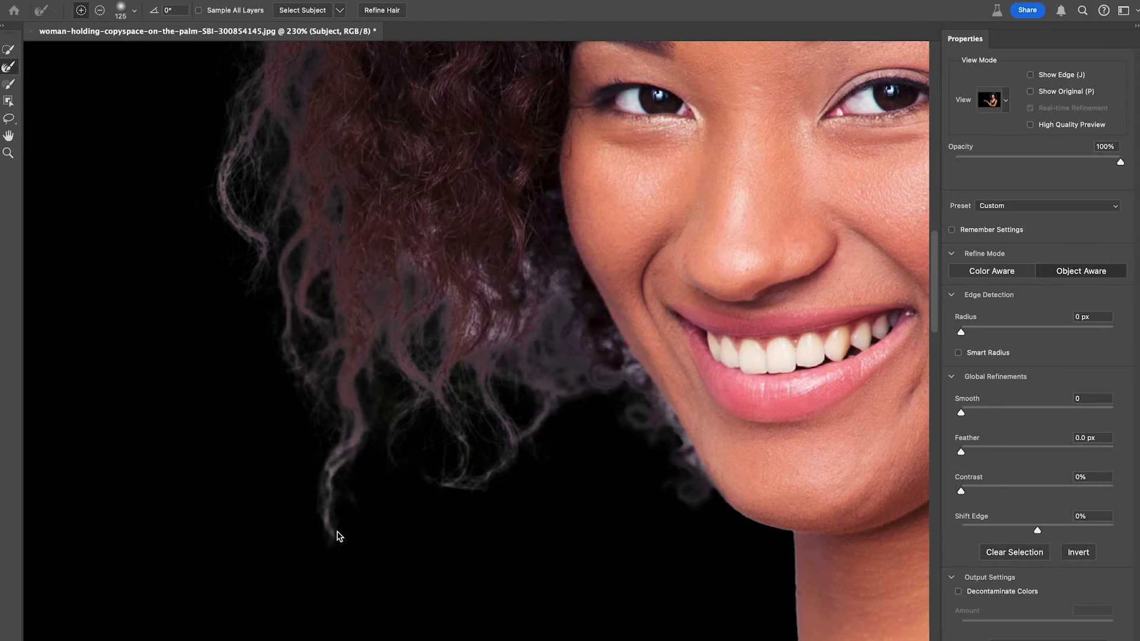
drag(478, 314, 552, 316)
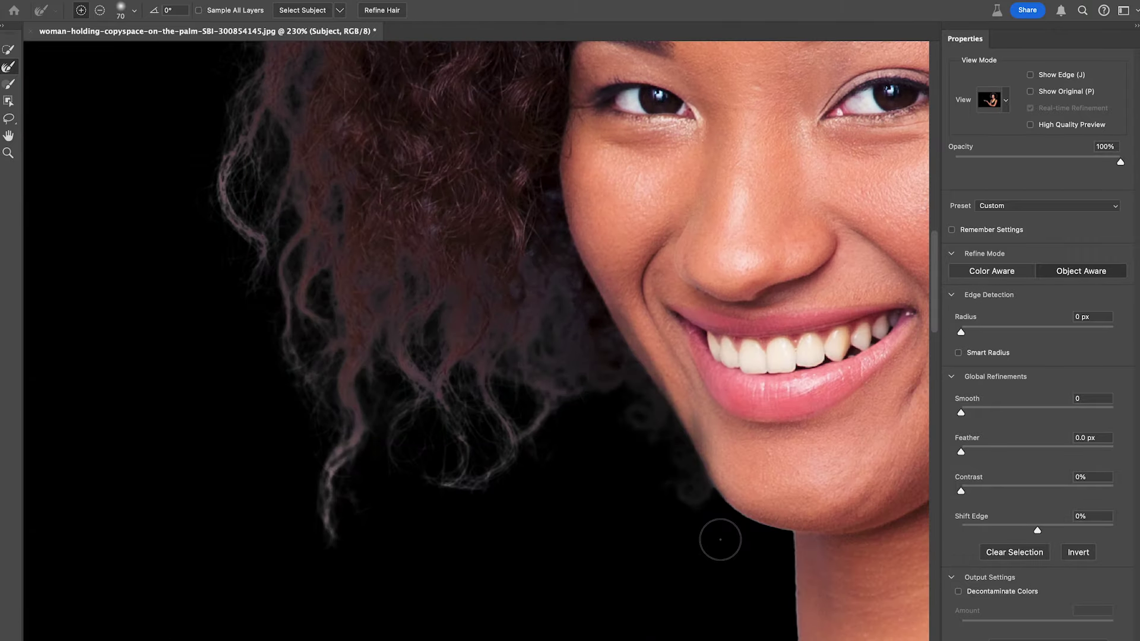
drag(720, 539, 659, 416)
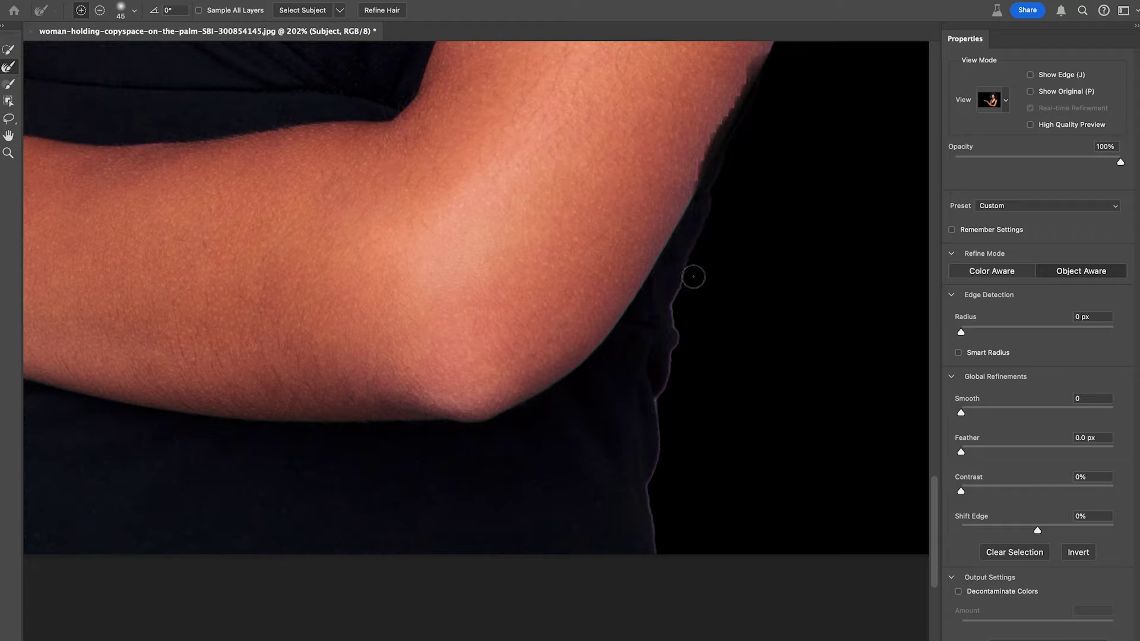
drag(526, 501, 523, 422)
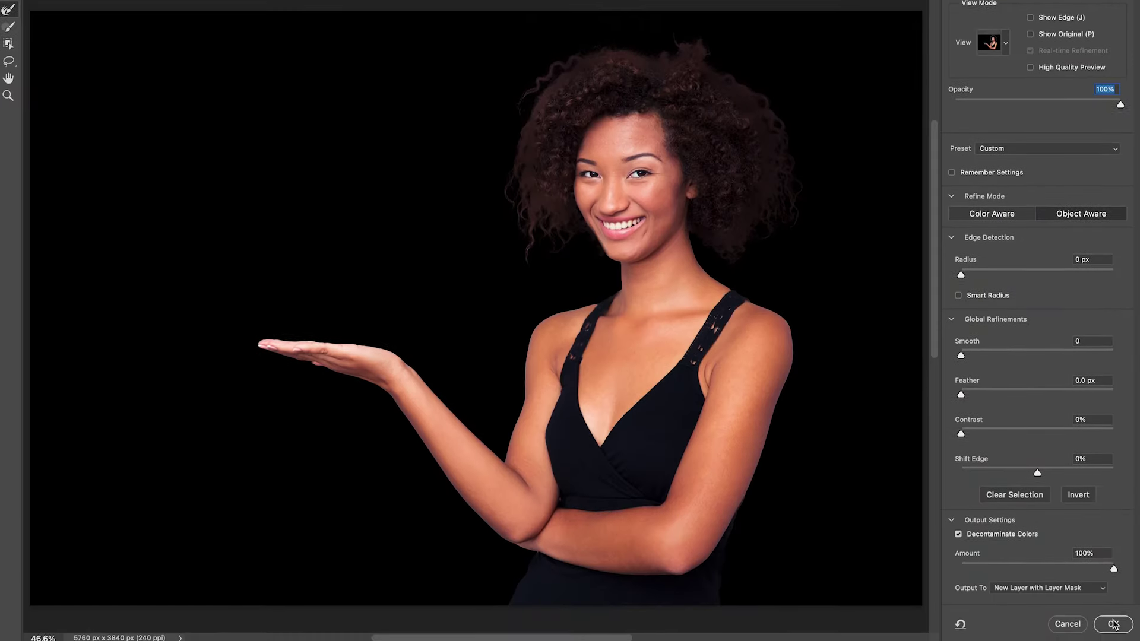
click(1113, 621)
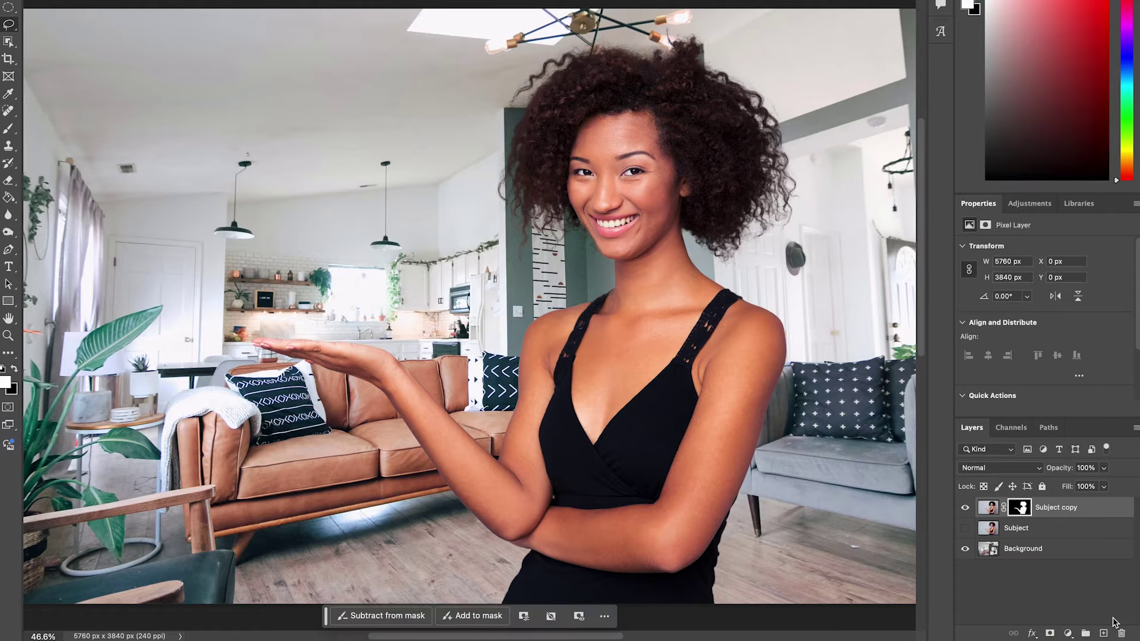
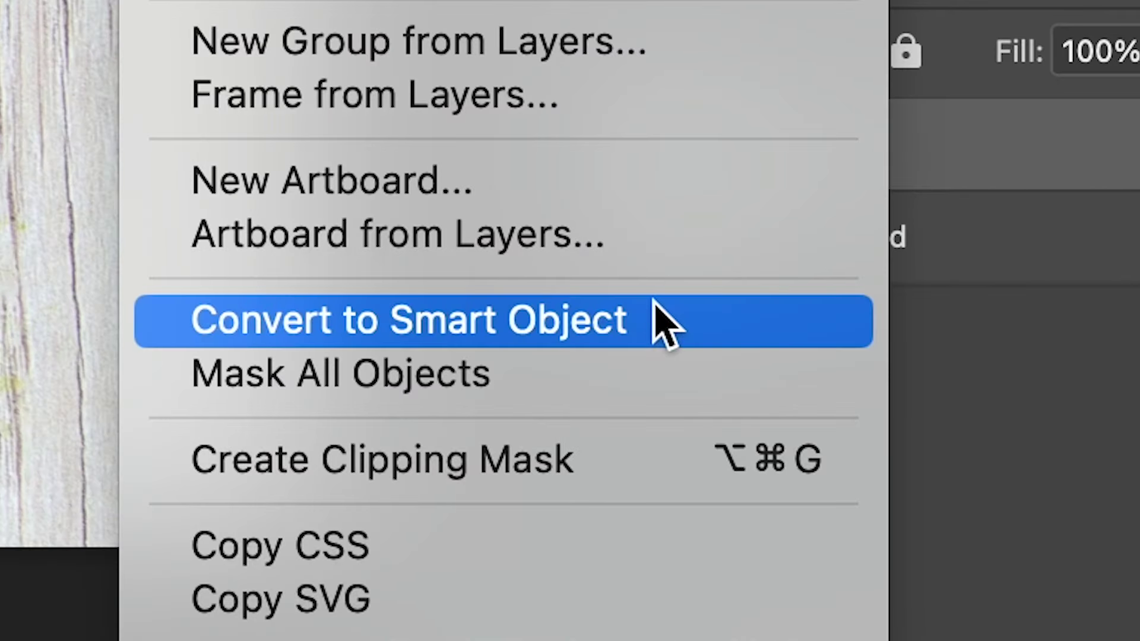
Step: Convert the iPhone layer to a Smart Object and add a Gaussian Blur smart filter, reopening its settings
click(664, 322)
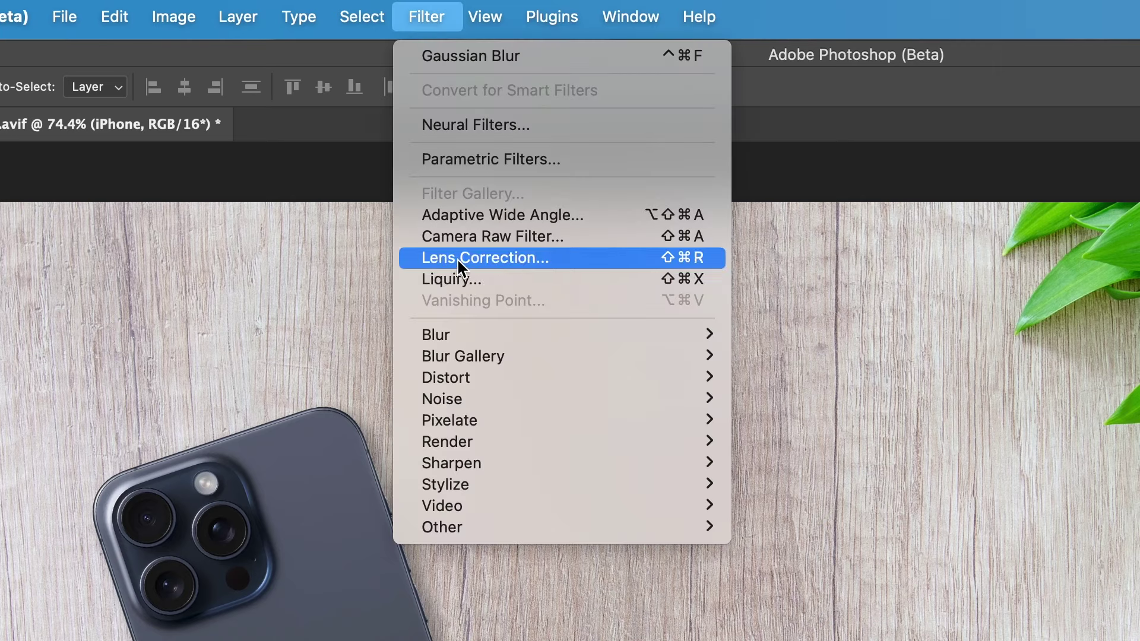
mouse_move(467, 343)
click(798, 421)
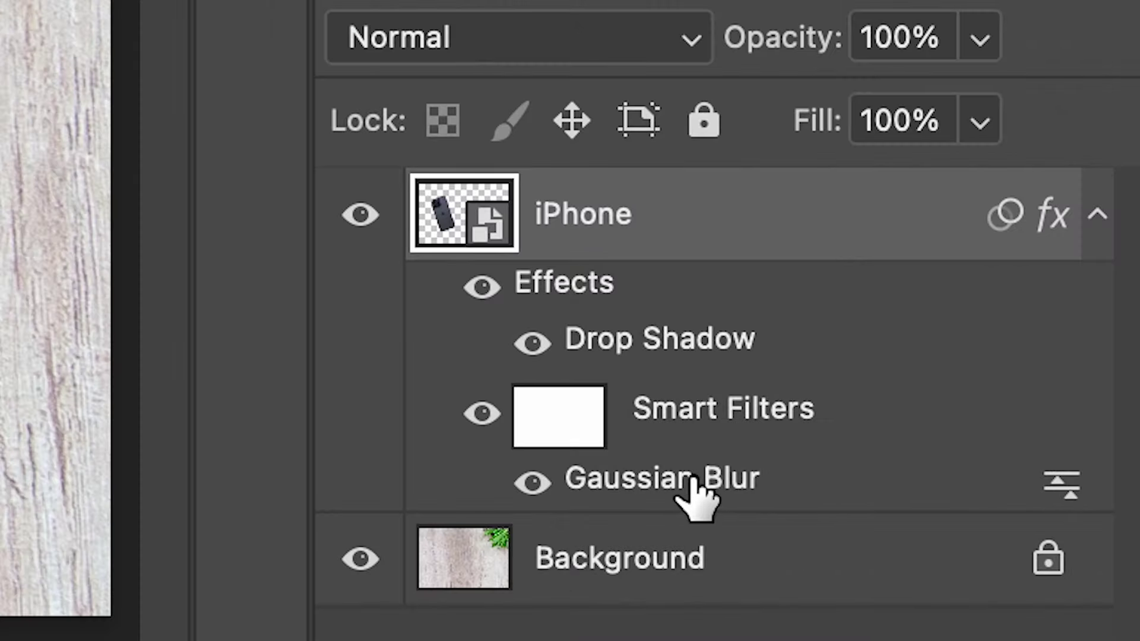
double_click(691, 479)
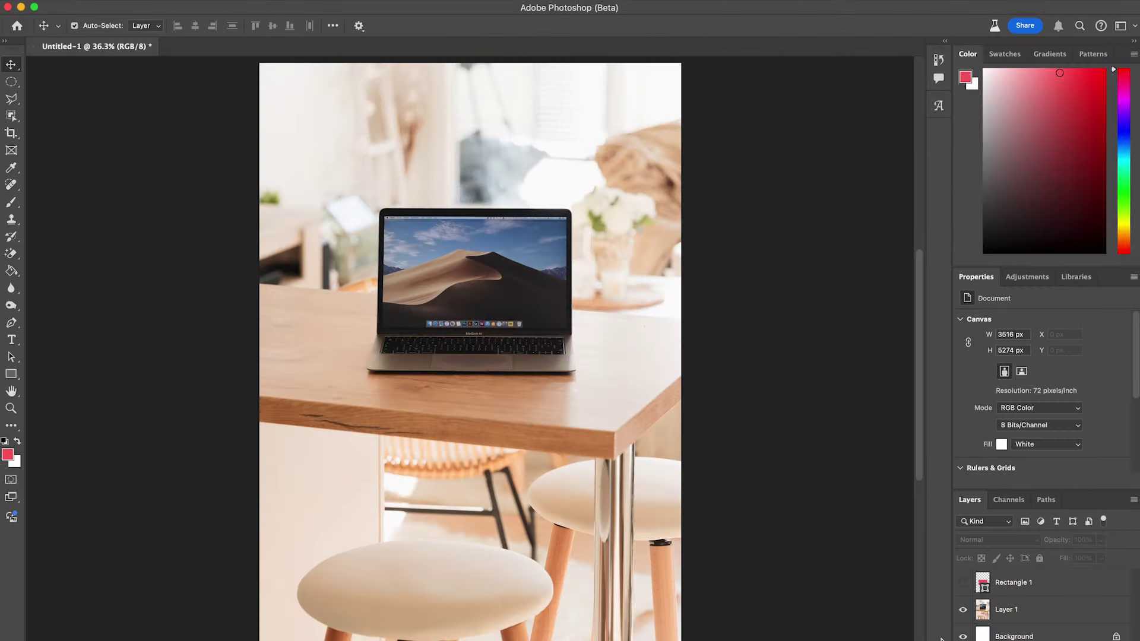
Step: Show the Rectangle 1 layer and convert it to a Smart Object
click(963, 586)
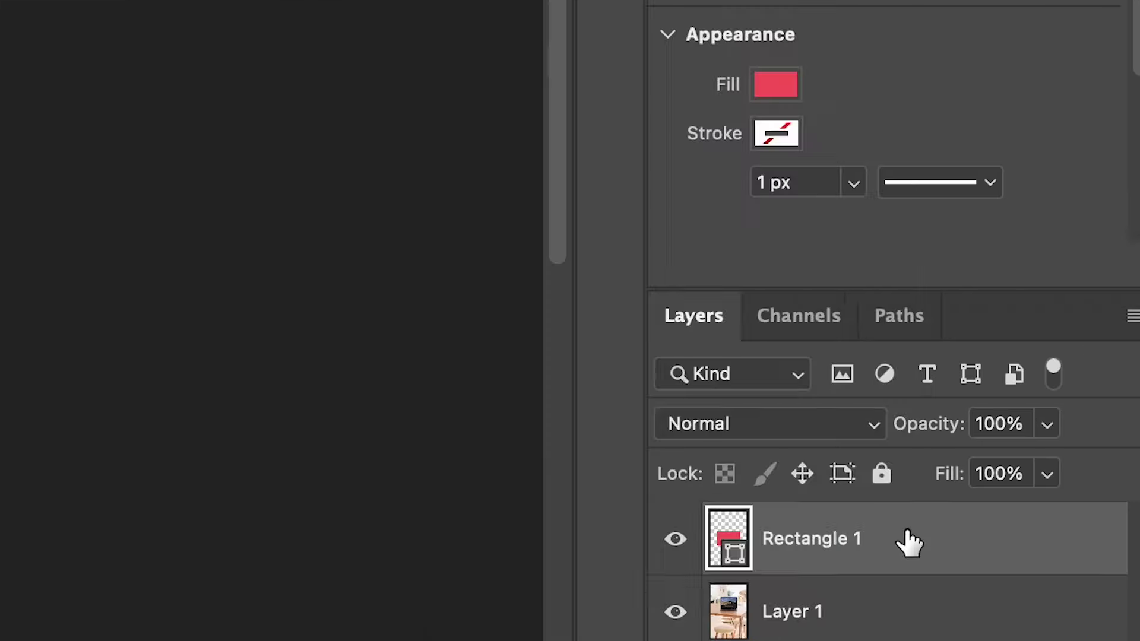
right_click(1049, 580)
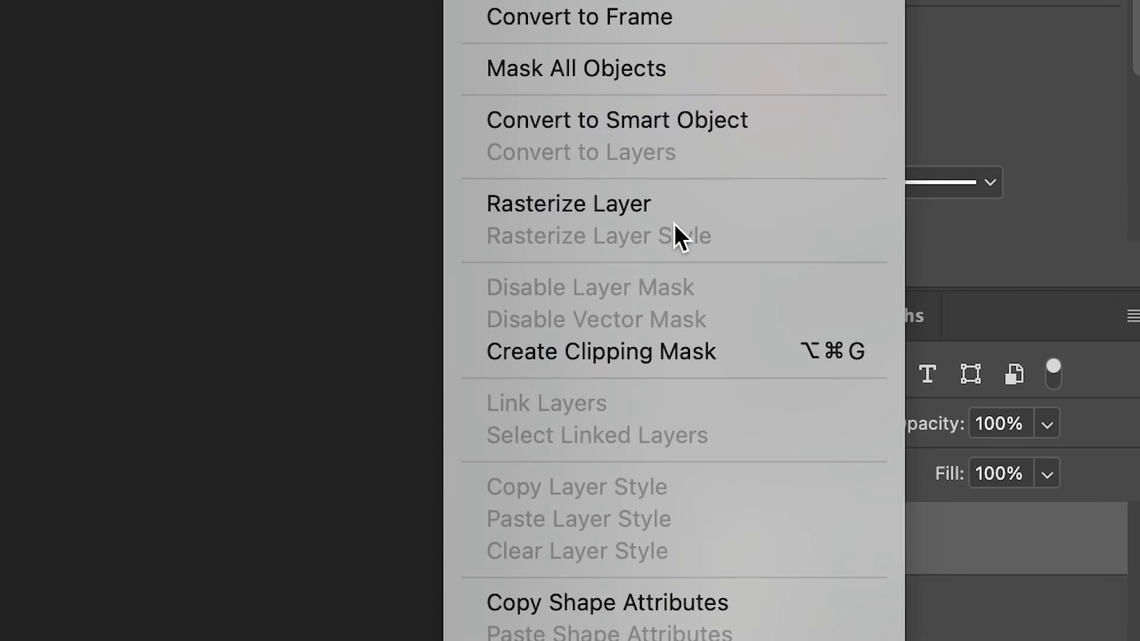
click(638, 112)
Step: Free-transform the red rectangle, distorting its four corners to match the corners of the laptop's display
key(super+t)
drag(684, 269, 546, 355)
scroll(546, 356, up, 5)
drag(362, 585, 277, 626)
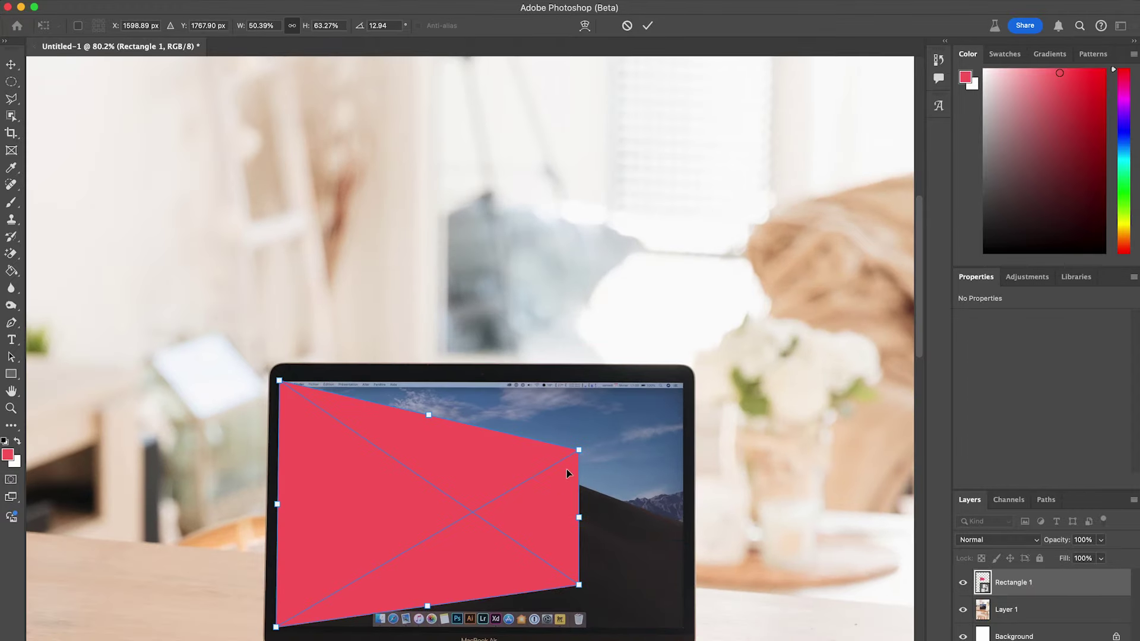
drag(578, 450, 682, 383)
drag(579, 585, 683, 629)
Step: Fine-tune the rectangle's corners against the display's edges at high magnification and apply the transform
scroll(453, 421, up, 8)
scroll(456, 424, up, 10)
drag(466, 433, 488, 420)
scroll(485, 414, down, 15)
drag(525, 512, 615, 500)
scroll(524, 515, left, 15)
scroll(524, 515, left, 15)
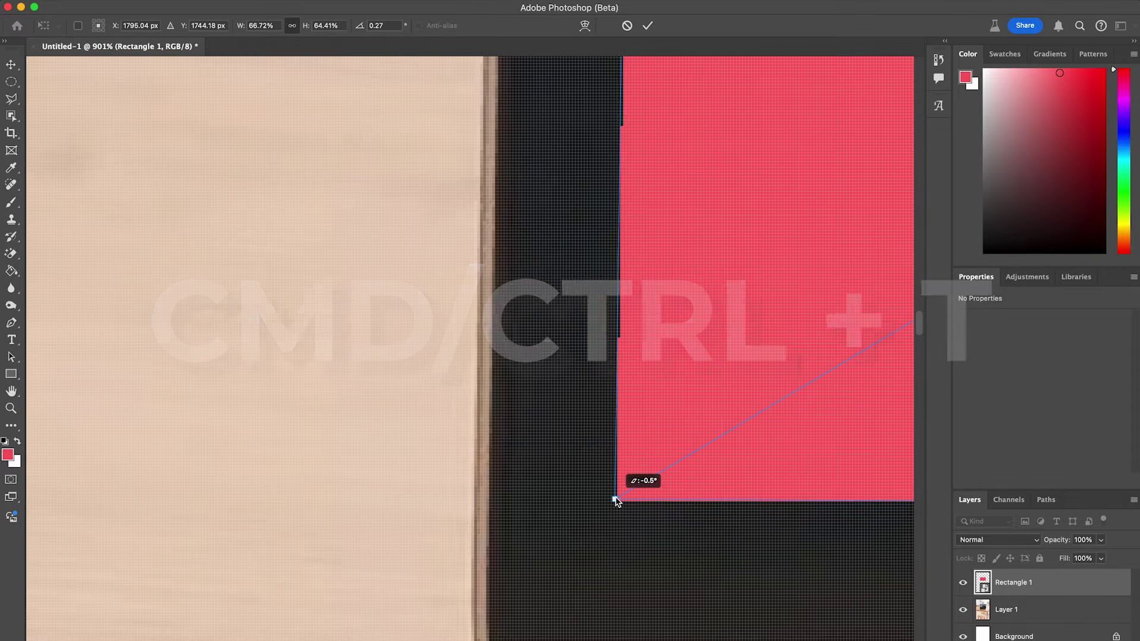
scroll(616, 500, up, 15)
mouse_move(415, 513)
mouse_down()
mouse_move(466, 567)
mouse_move(430, 518)
mouse_up()
key(Return)
Step: Open the contents of the Rectangle 1 Smart Object and cover the rectangle with the mountain lake photo
key(super+0)
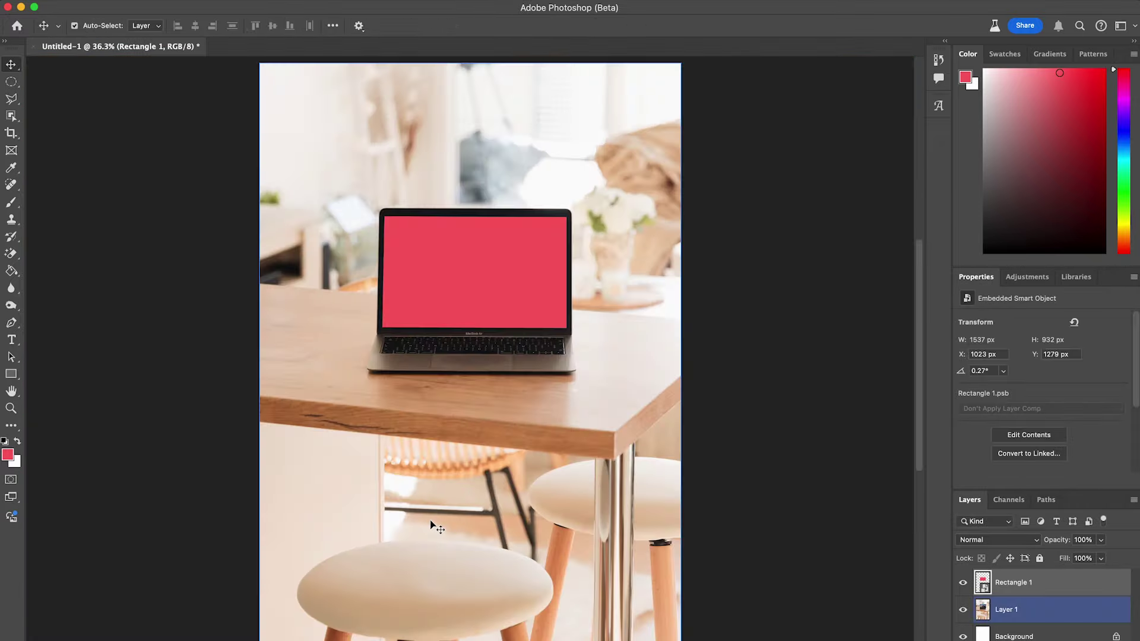
key(super+plus)
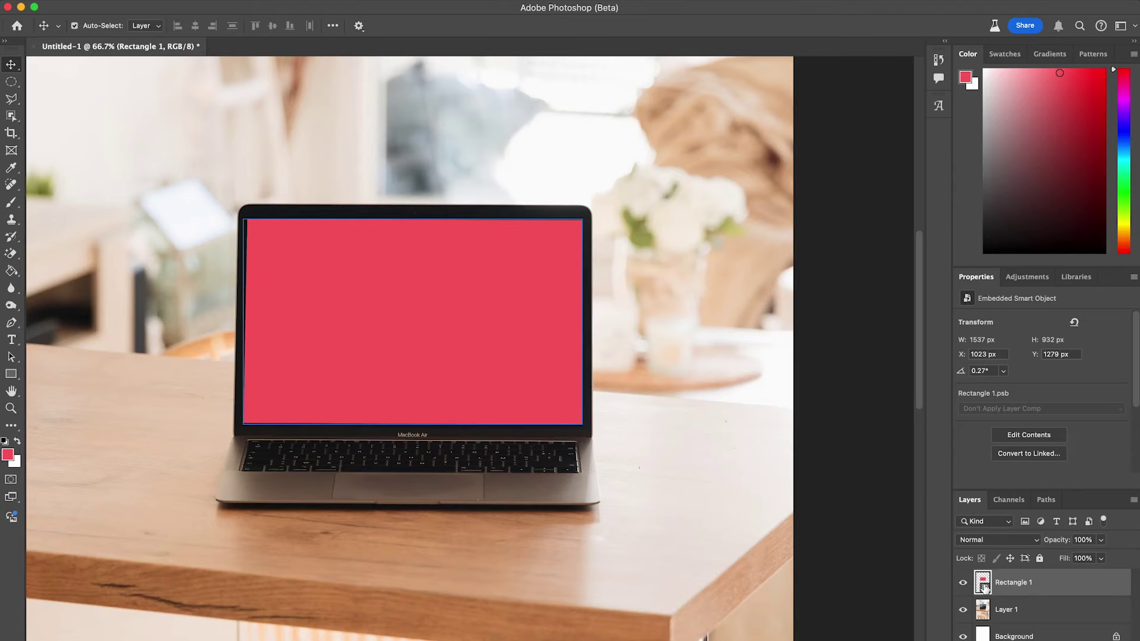
double_click(457, 350)
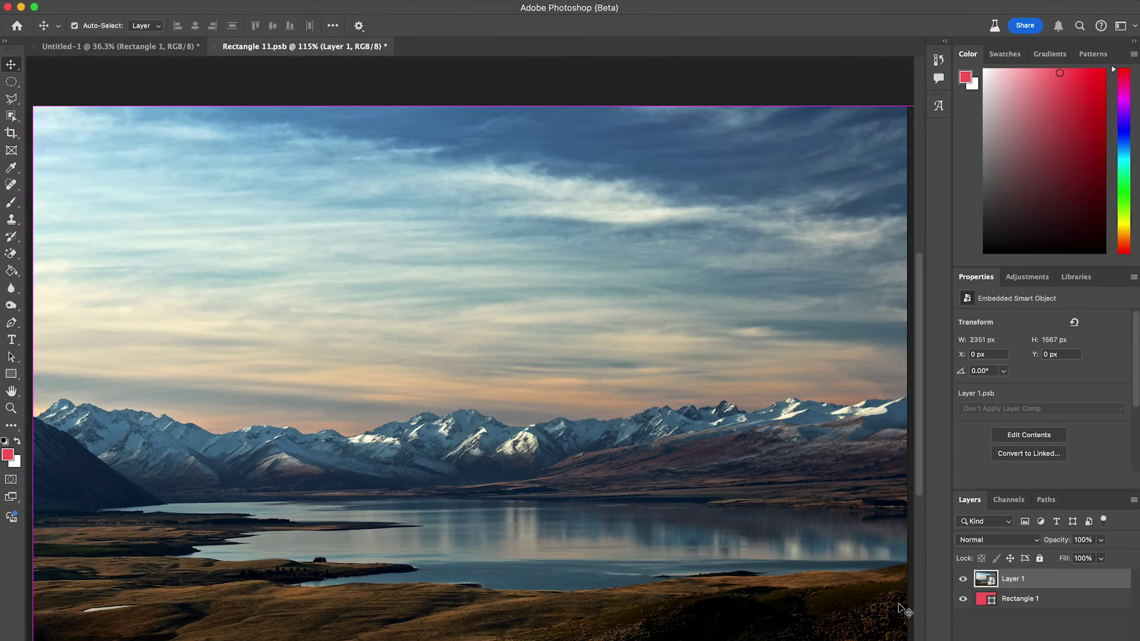
Step: Add the text "YOUR TEXT HERE" centred in the sky of the mountain lake photo and save the Smart Object's contents
text(Your Text Here)
drag(297, 231, 397, 230)
key(ctrl+s)
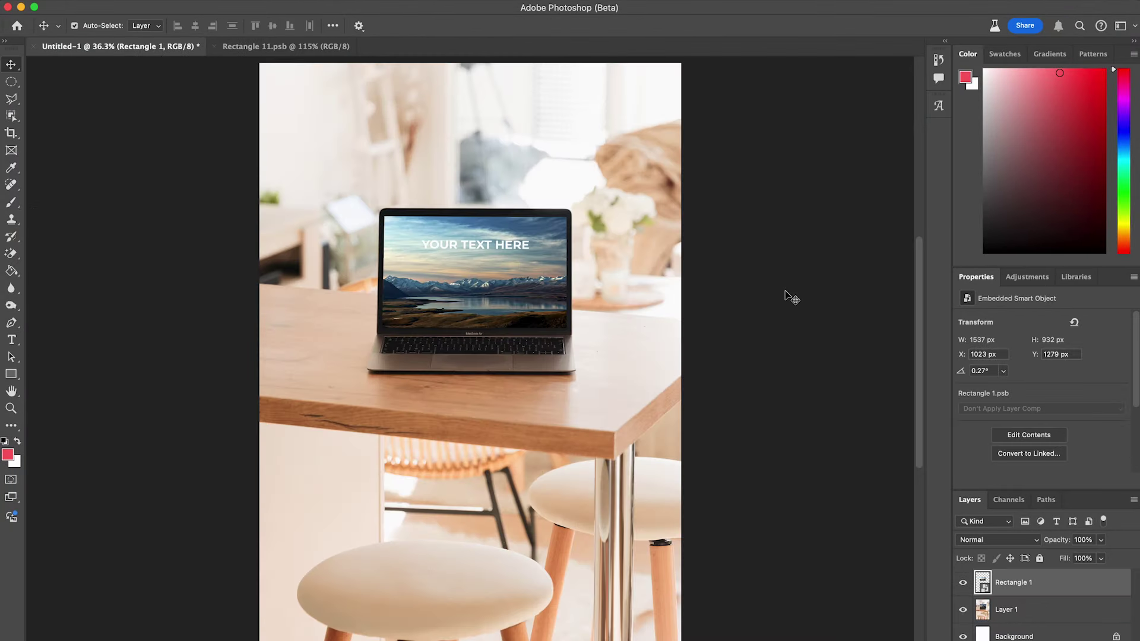
Step: Change the word YOUR to NEW in the Smart Object's heading text and return to the laptop mockup document
key(super+equal)
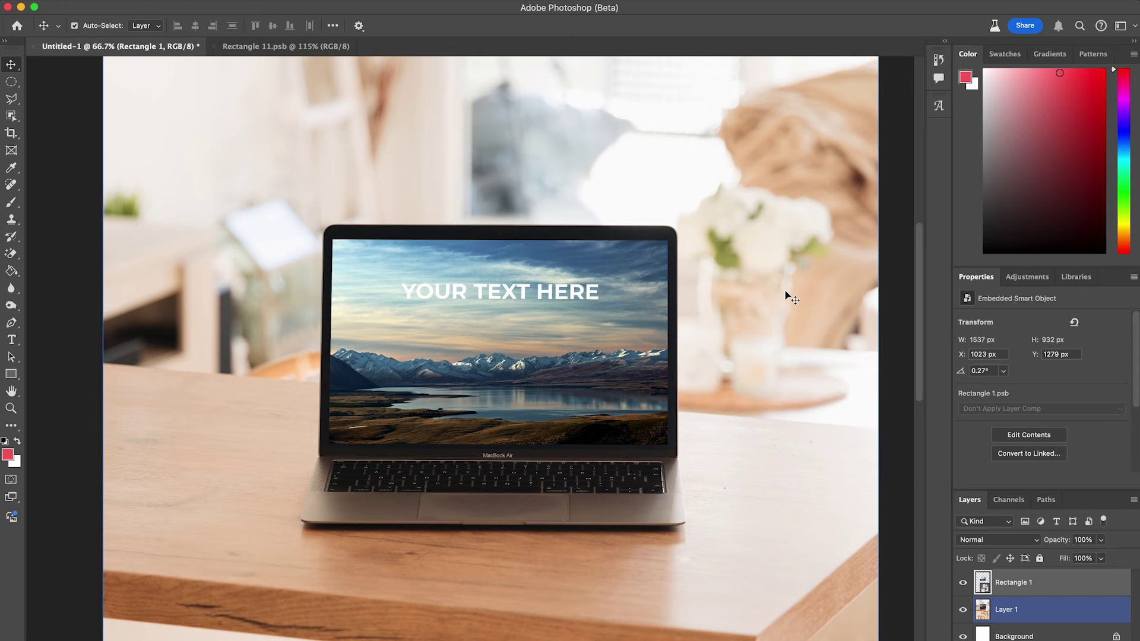
click(313, 48)
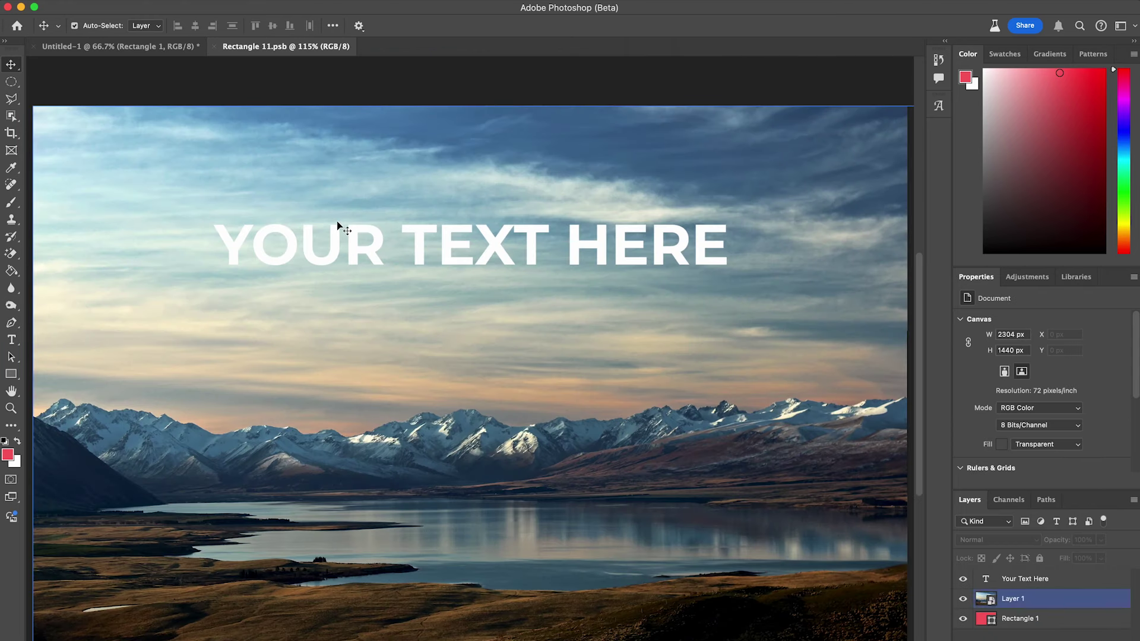
click(338, 244)
double_click(339, 244)
click(348, 240)
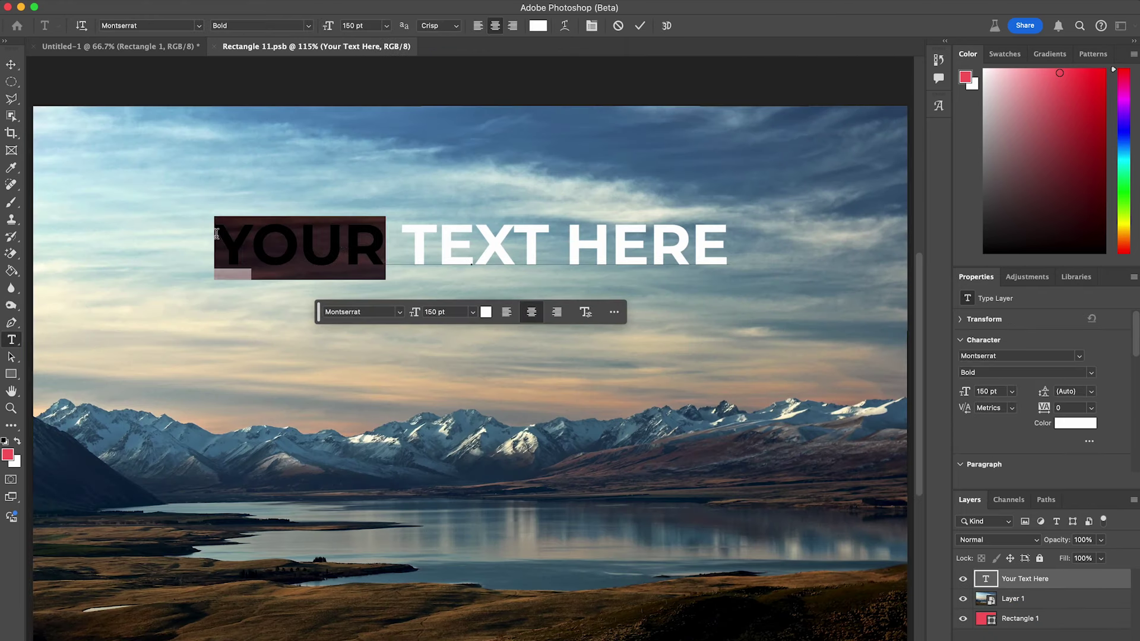
text(NEW)
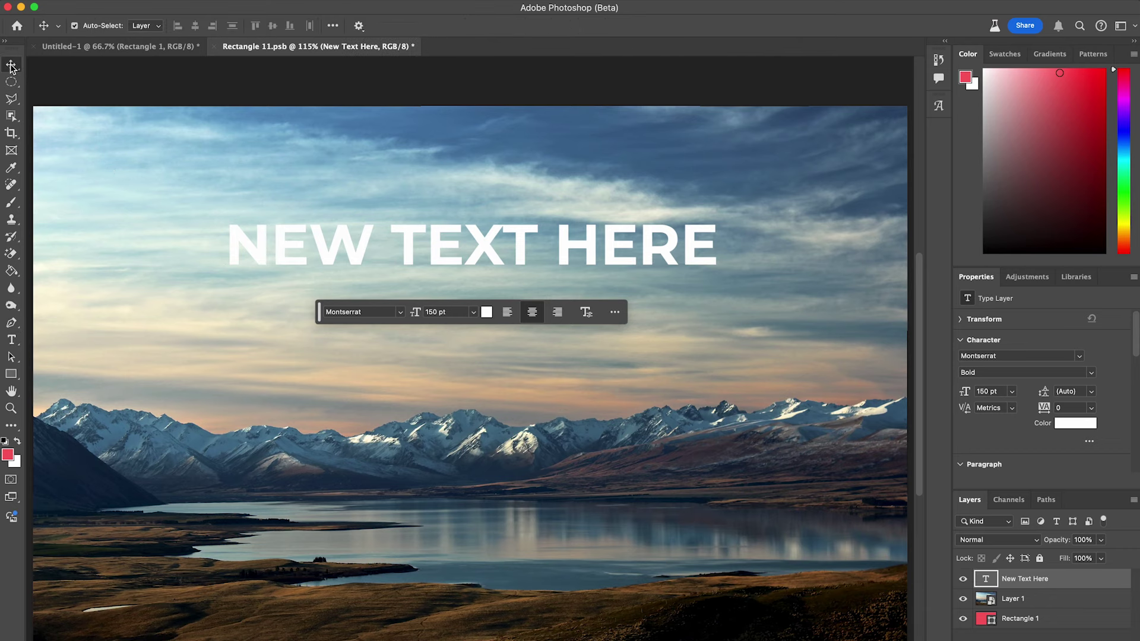
click(248, 131)
click(161, 47)
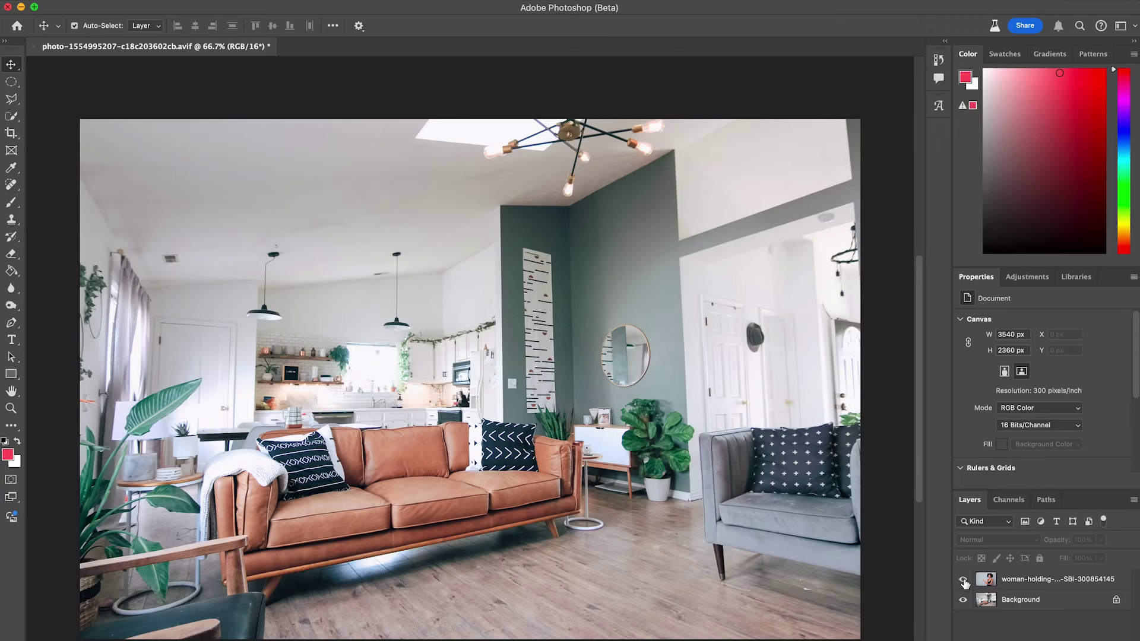
Step: Show the woman's photo layer and erase part of its backdrop around her raised hand with a 700 px soft Eraser
click(963, 581)
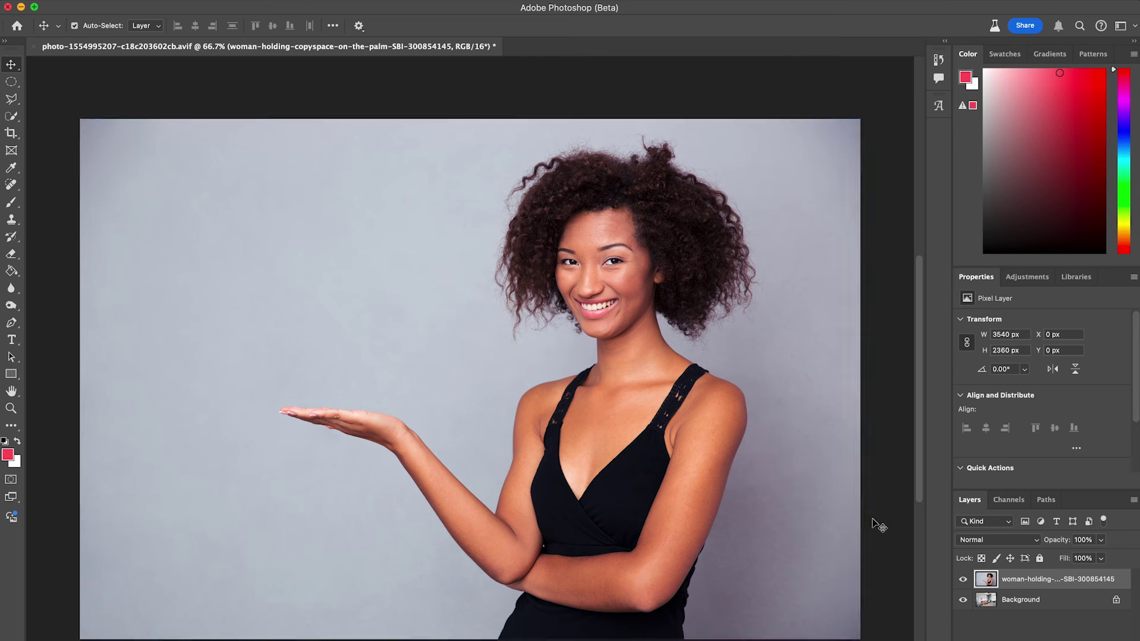
drag(282, 198, 80, 374)
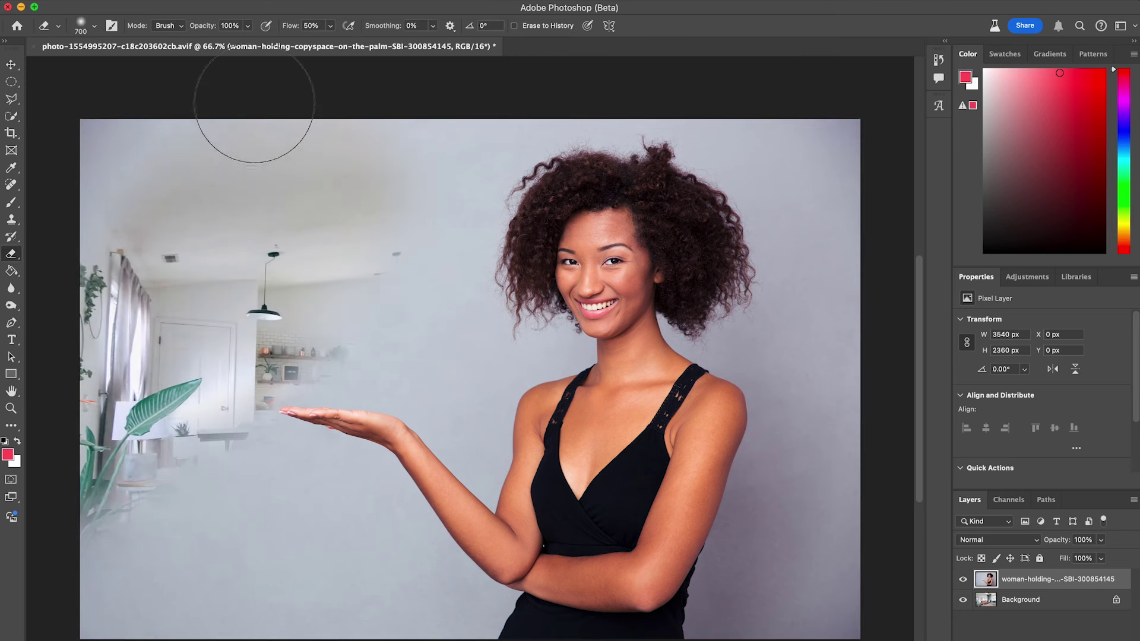
mouse_move(148, 542)
mouse_down()
mouse_move(344, 508)
mouse_move(96, 525)
mouse_up()
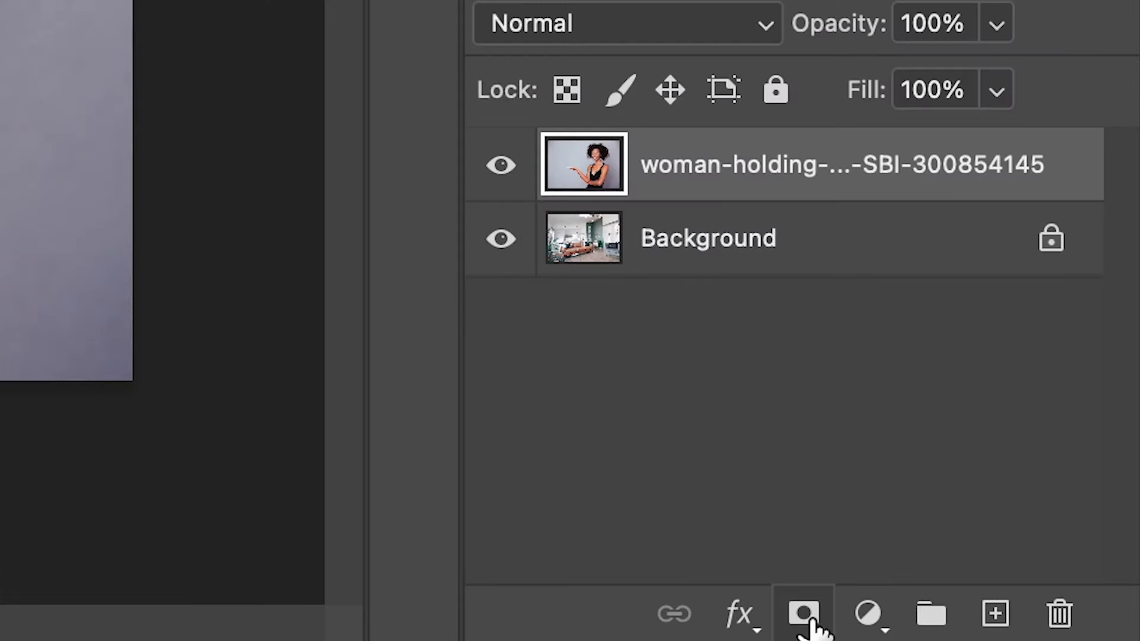
Step: Add a layer mask to the woman's layer, paint black with a 600 px soft brush around her raised hand, and toggle the mask to compare
mouse_move(808, 620)
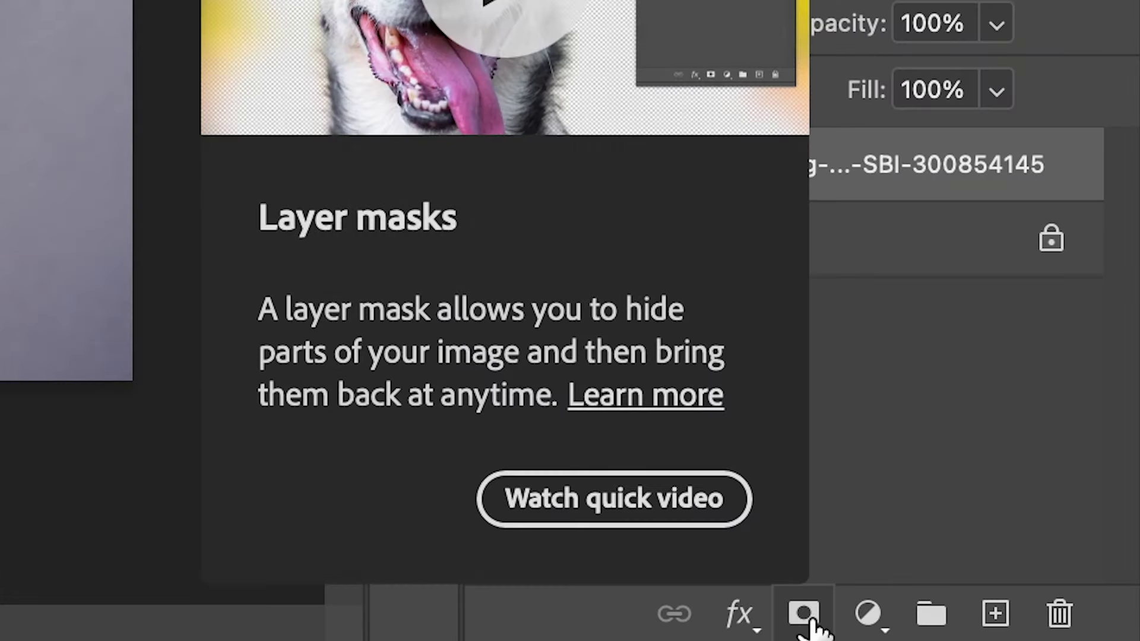
click(807, 620)
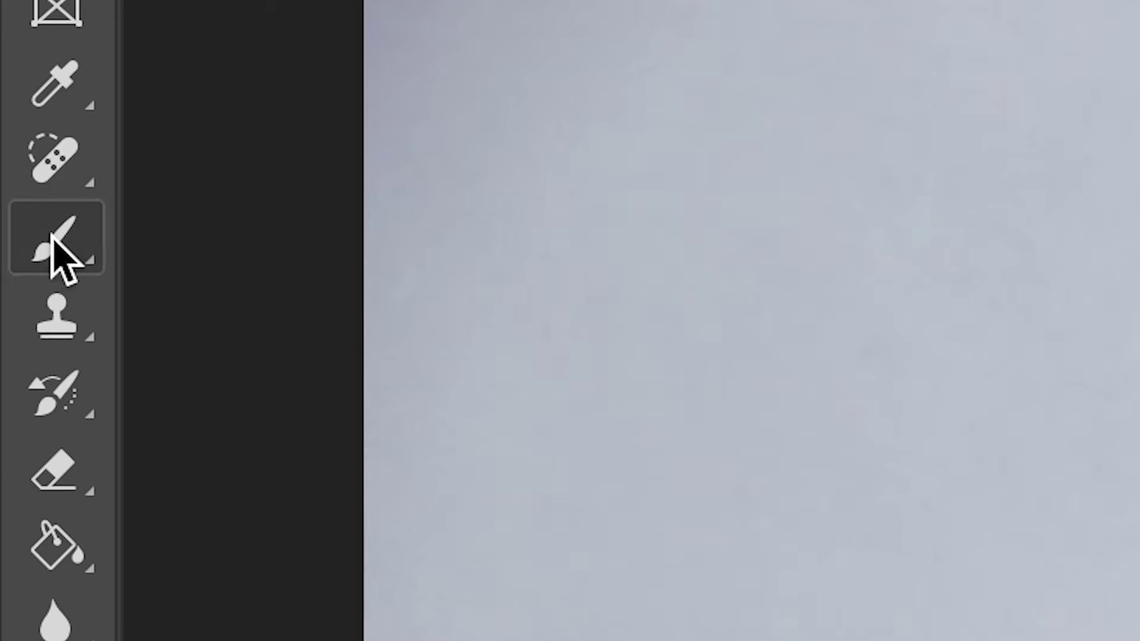
click(53, 237)
mouse_move(282, 224)
mouse_down()
mouse_move(157, 364)
mouse_move(249, 247)
mouse_move(325, 190)
mouse_up()
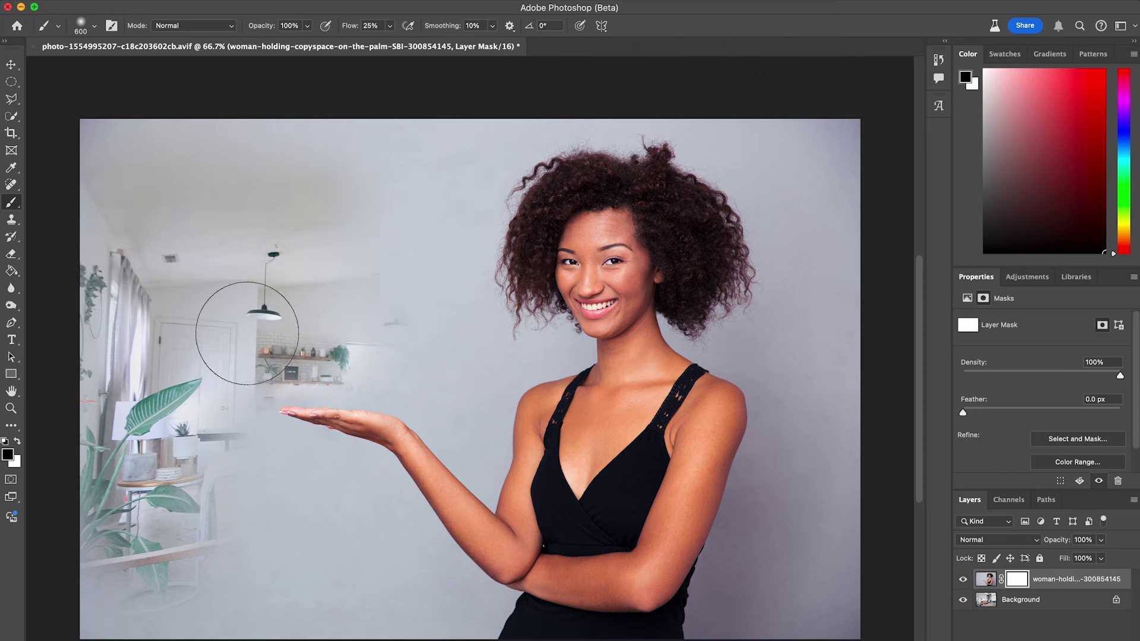
drag(247, 333, 330, 522)
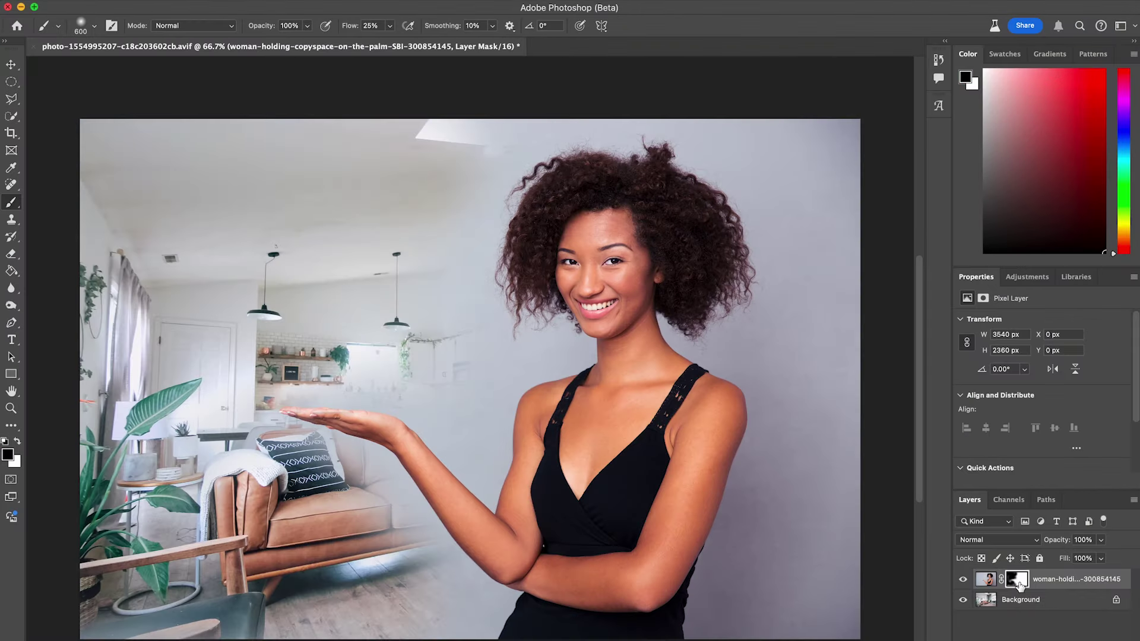
shift+click(1019, 584)
shift+click(1019, 584)
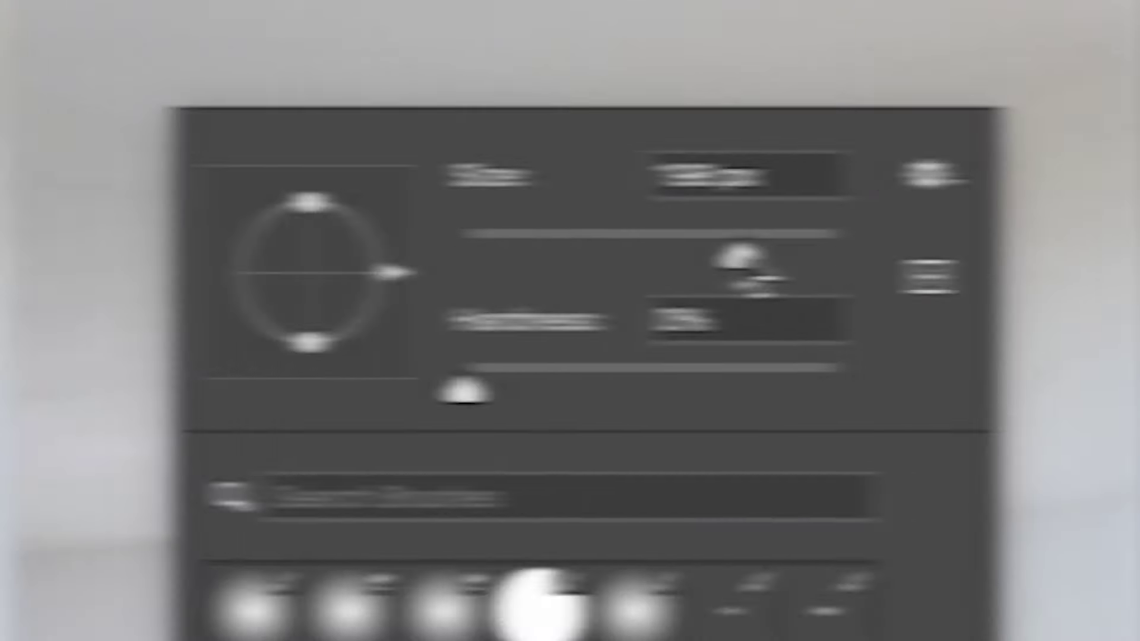
Step: Adjust the brush's size and opacity and paint two separate vertical black strokes on the empty layer
drag(738, 255, 525, 276)
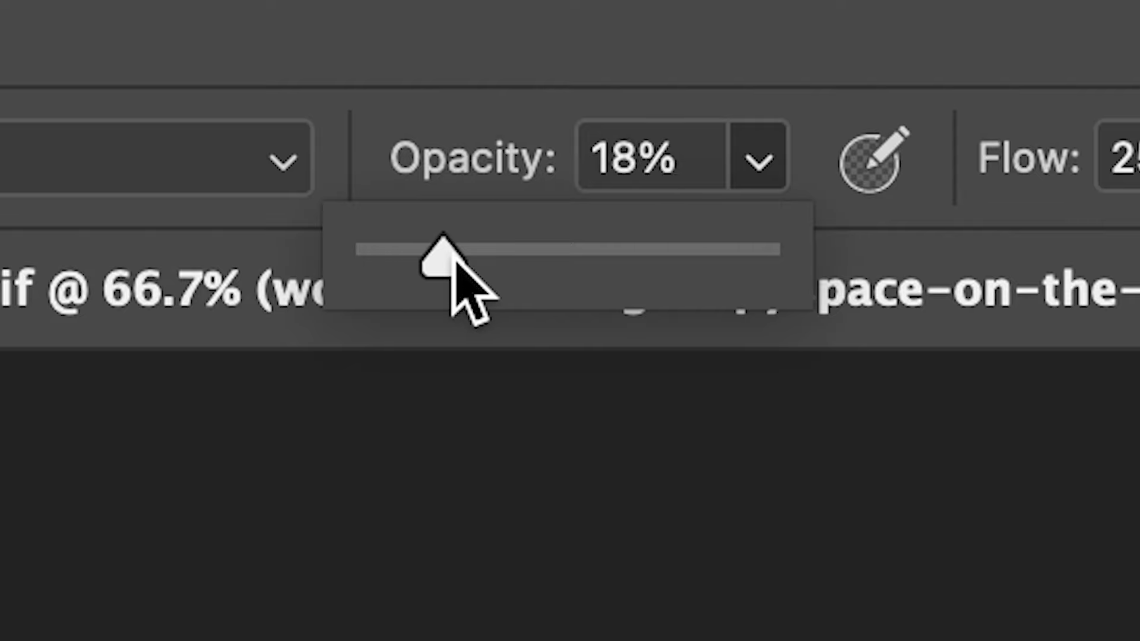
drag(453, 249, 682, 249)
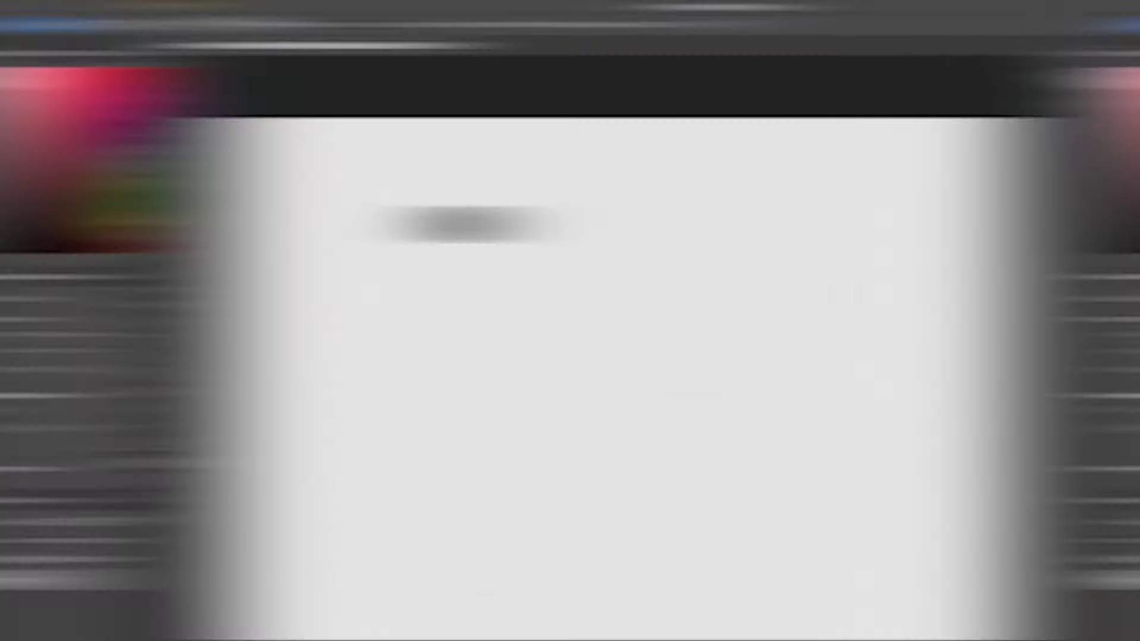
drag(315, 226, 316, 527)
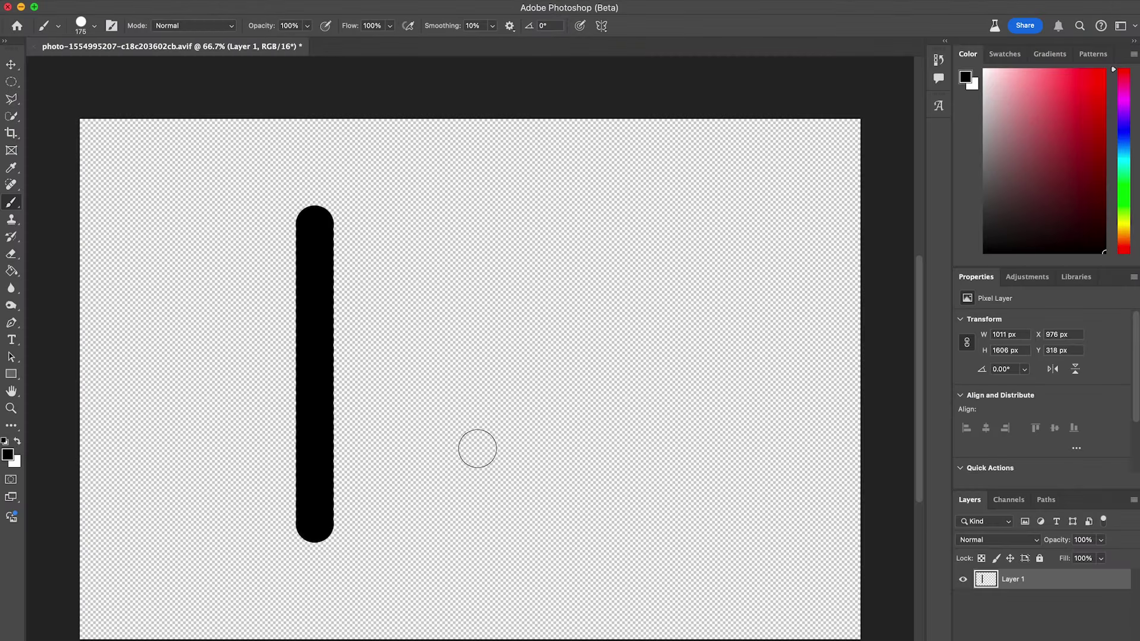
drag(575, 241, 580, 526)
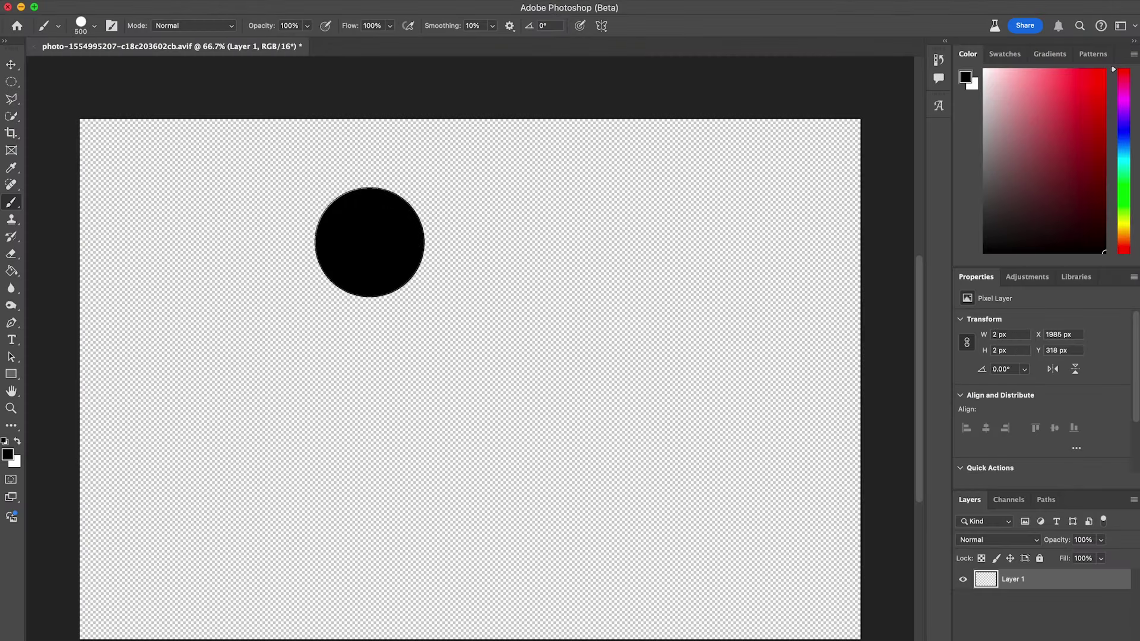
Step: Paint a vertical 500 px hard-edged black stroke, set the brush hardness to 0%, and paint a soft stroke beside it
drag(369, 247, 369, 484)
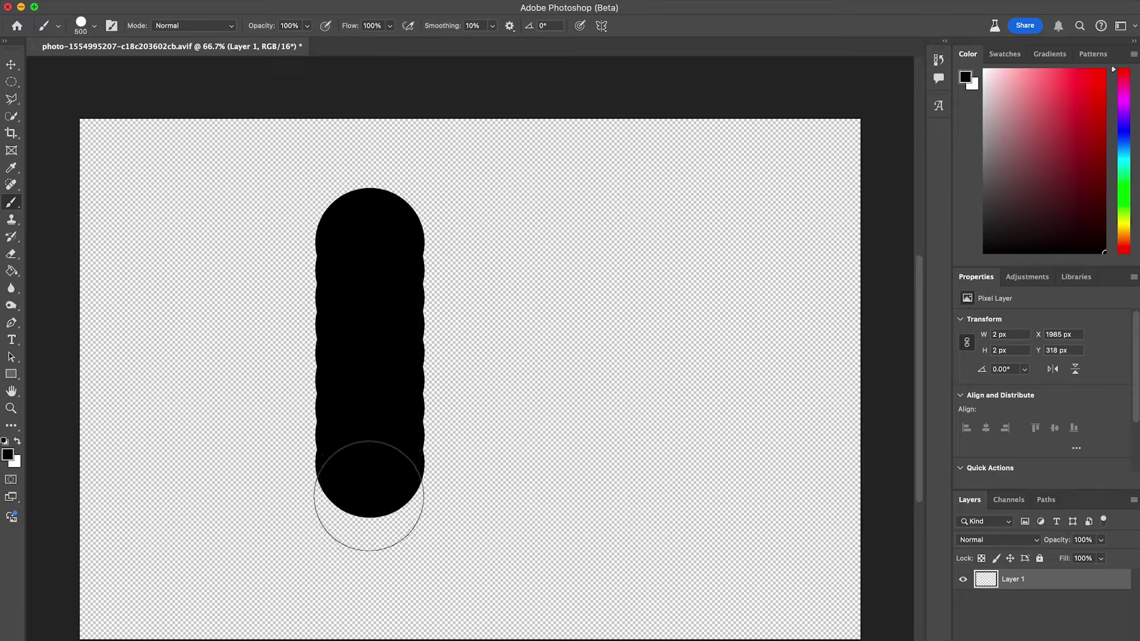
right_click(534, 350)
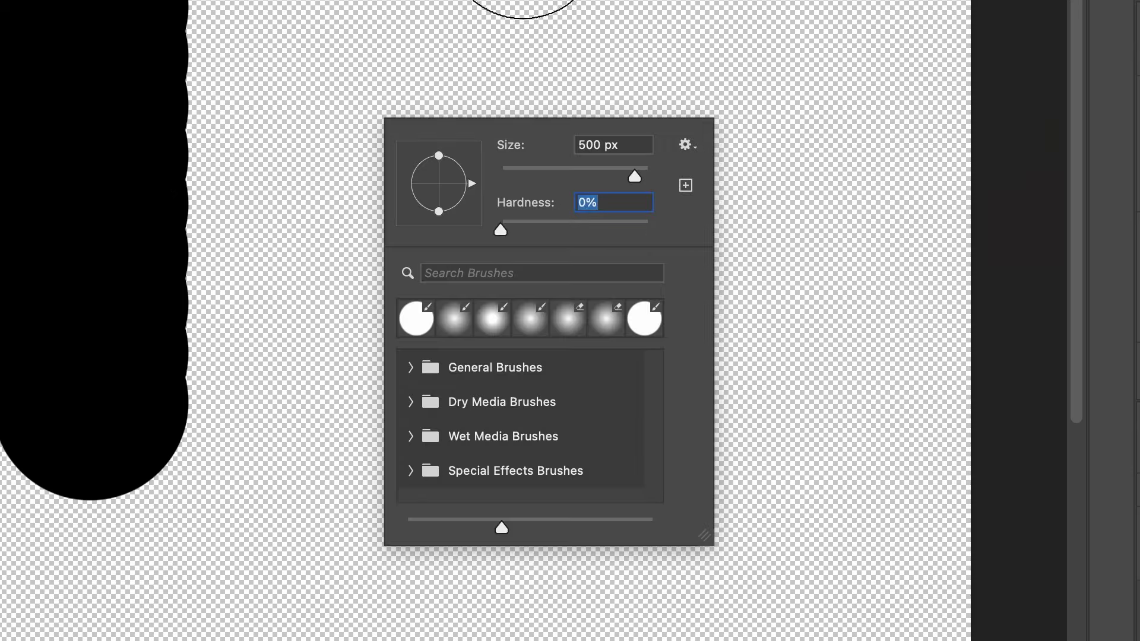
key(Return)
drag(611, 233, 610, 521)
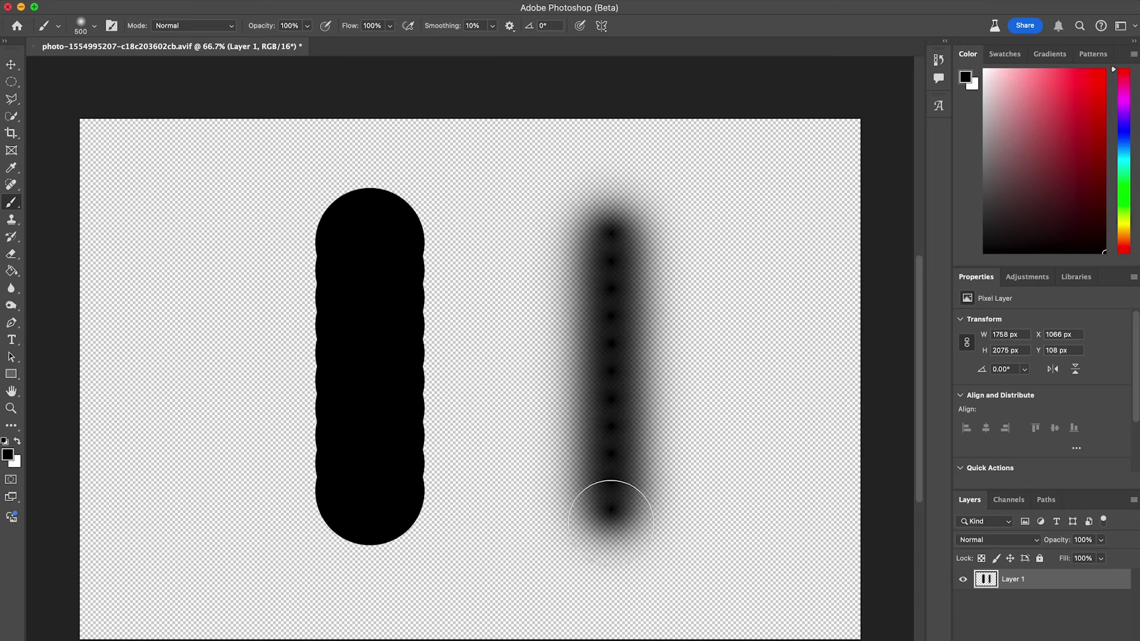
Step: Paint overlapping soft black strokes mid-canvas with brush opacity set to 50% and 75%
click(293, 25)
text(50)
key(Return)
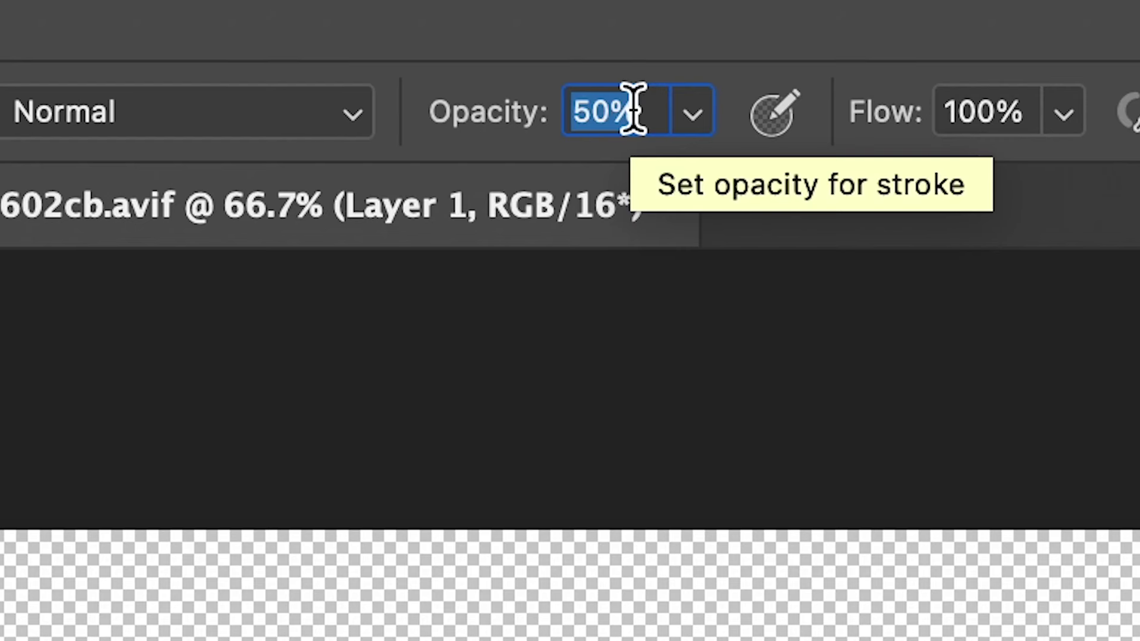
text(75)
mouse_move(451, 345)
mouse_down()
mouse_move(364, 326)
mouse_move(388, 396)
mouse_up()
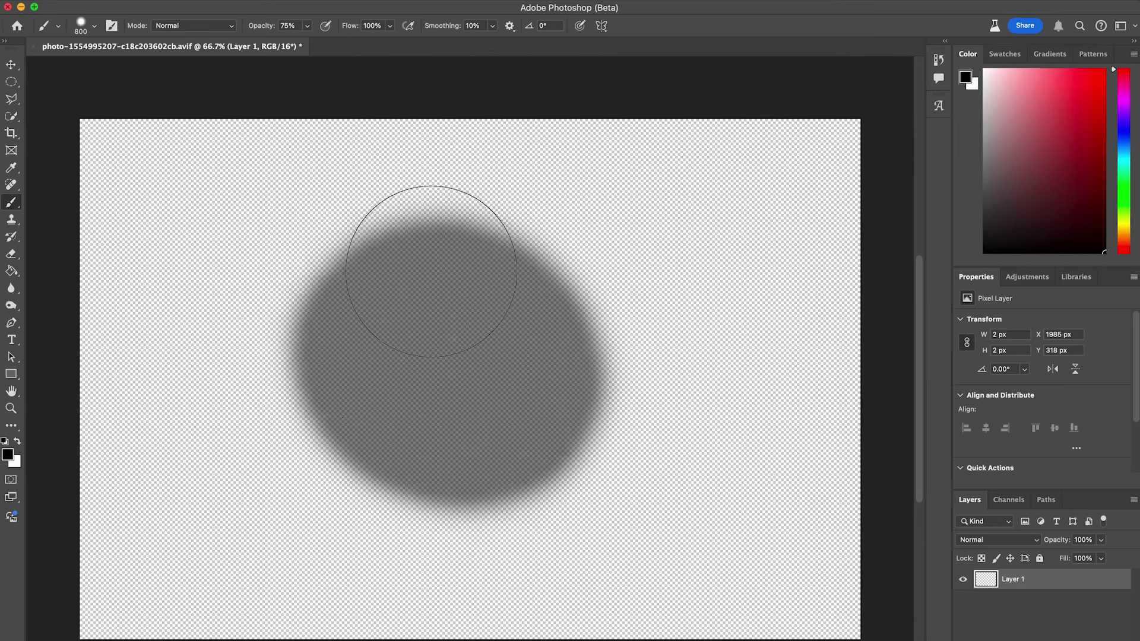
mouse_move(480, 436)
mouse_down()
mouse_move(582, 356)
mouse_move(473, 331)
mouse_up()
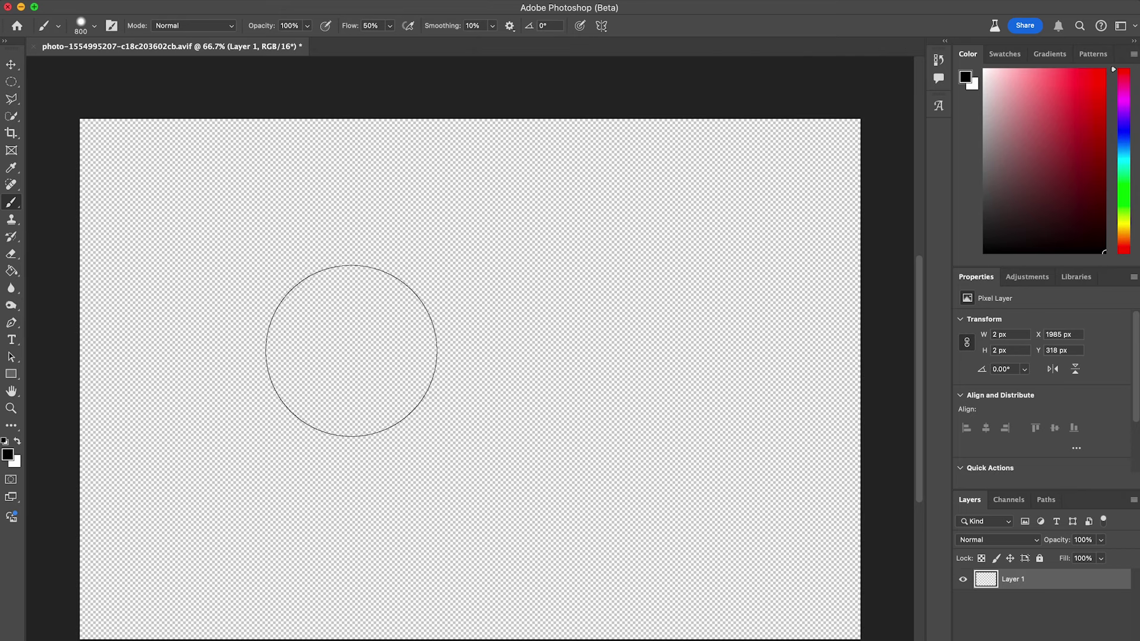
Step: Paint soft black strokes mid-canvas with an 800 px brush, using flow settings of 50% and 25%
mouse_move(255, 374)
mouse_down()
mouse_move(623, 382)
mouse_move(390, 380)
mouse_move(293, 361)
mouse_move(453, 407)
mouse_move(363, 356)
mouse_move(539, 438)
mouse_move(536, 377)
mouse_move(423, 402)
mouse_move(506, 537)
mouse_up()
click(370, 25)
text(25)
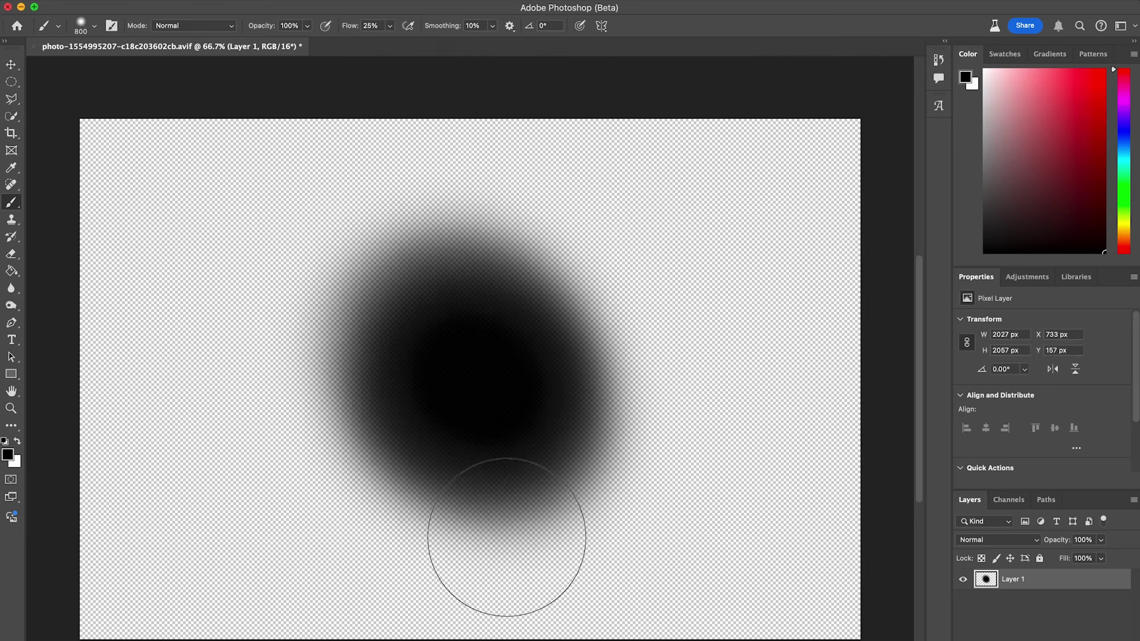
click(378, 25)
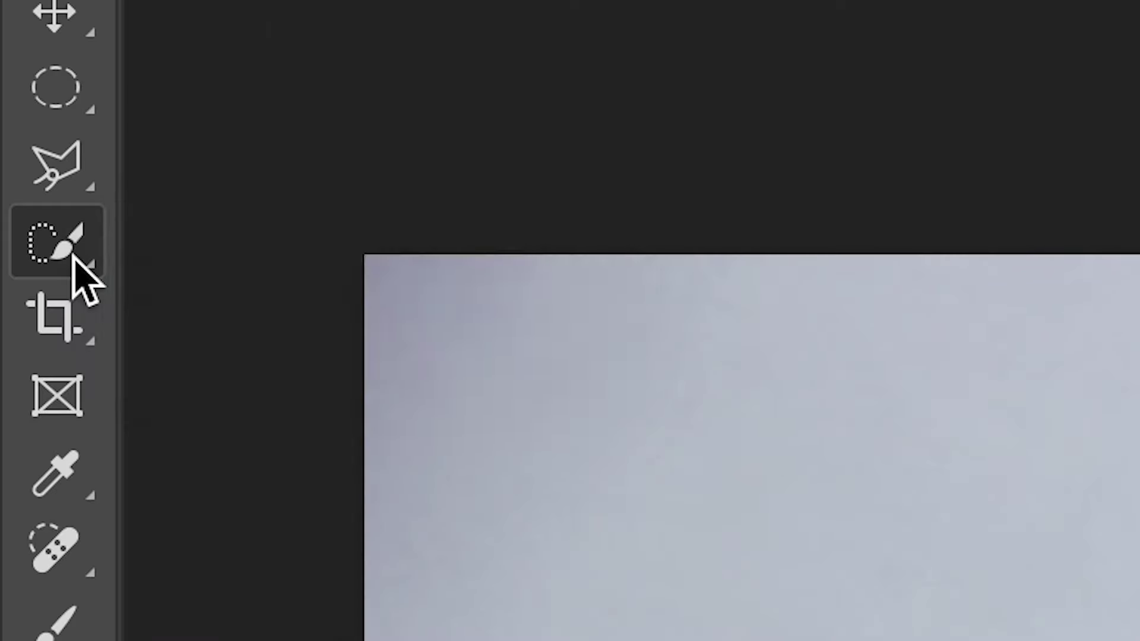
Step: Cut the woman out of her backdrop with the Object Selection tool and Select and Mask, outputting the result to a layer mask
right_click(76, 268)
click(267, 238)
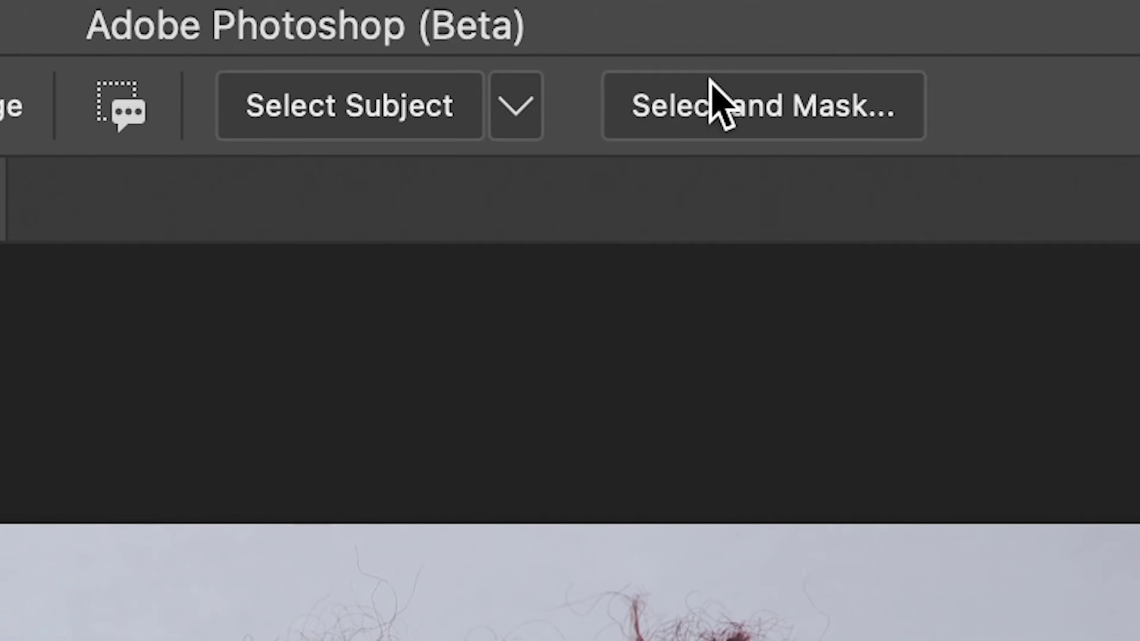
click(659, 23)
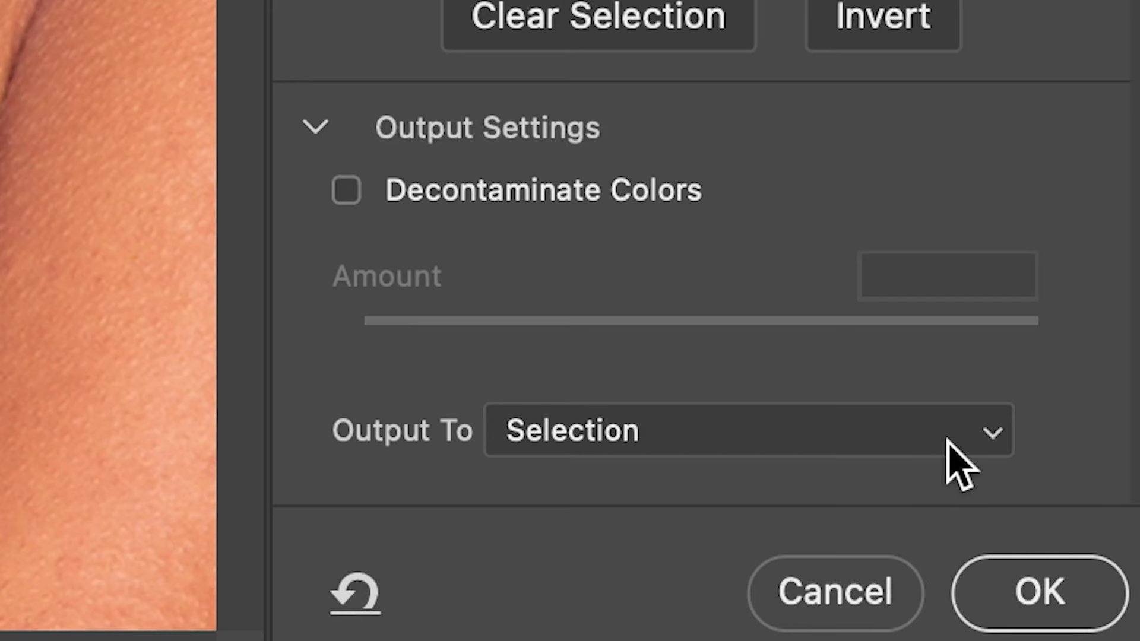
click(1090, 640)
click(1081, 640)
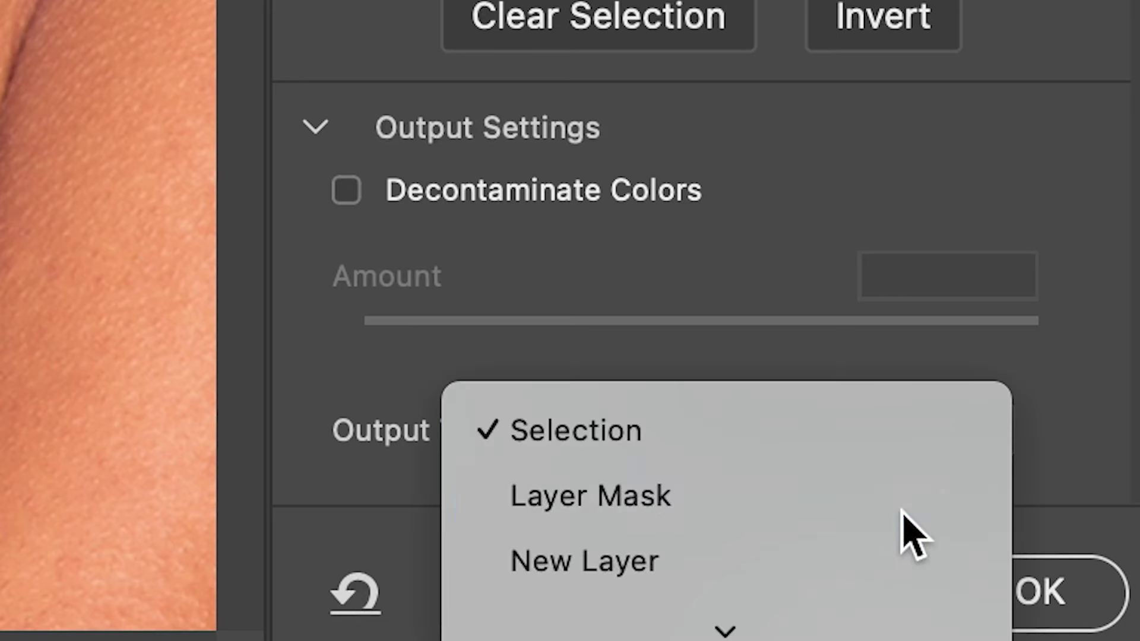
click(1048, 584)
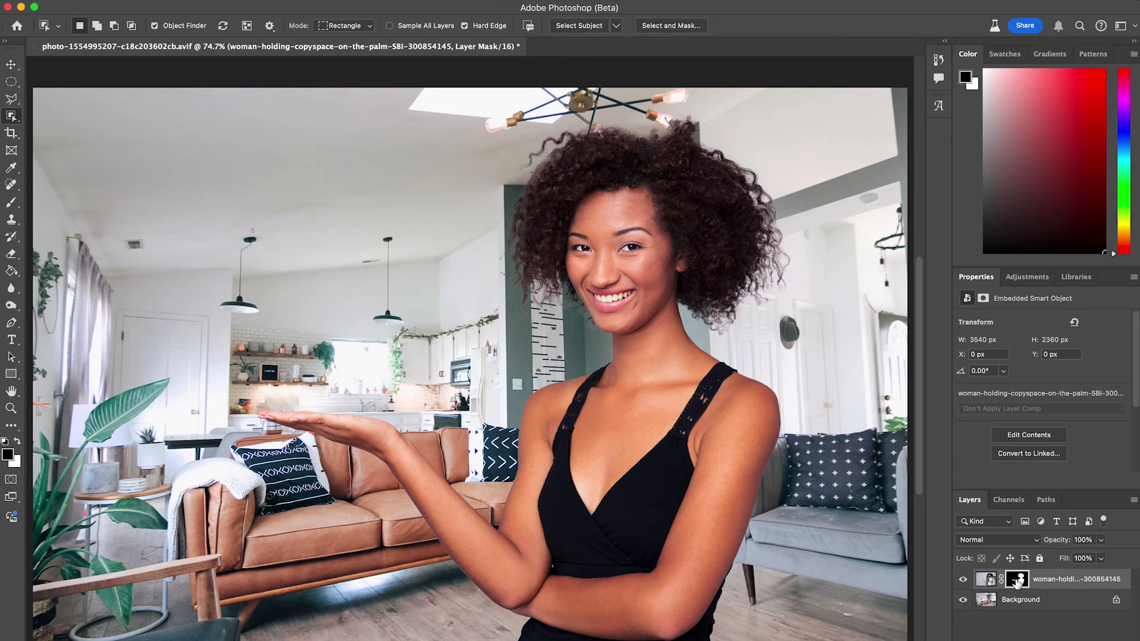